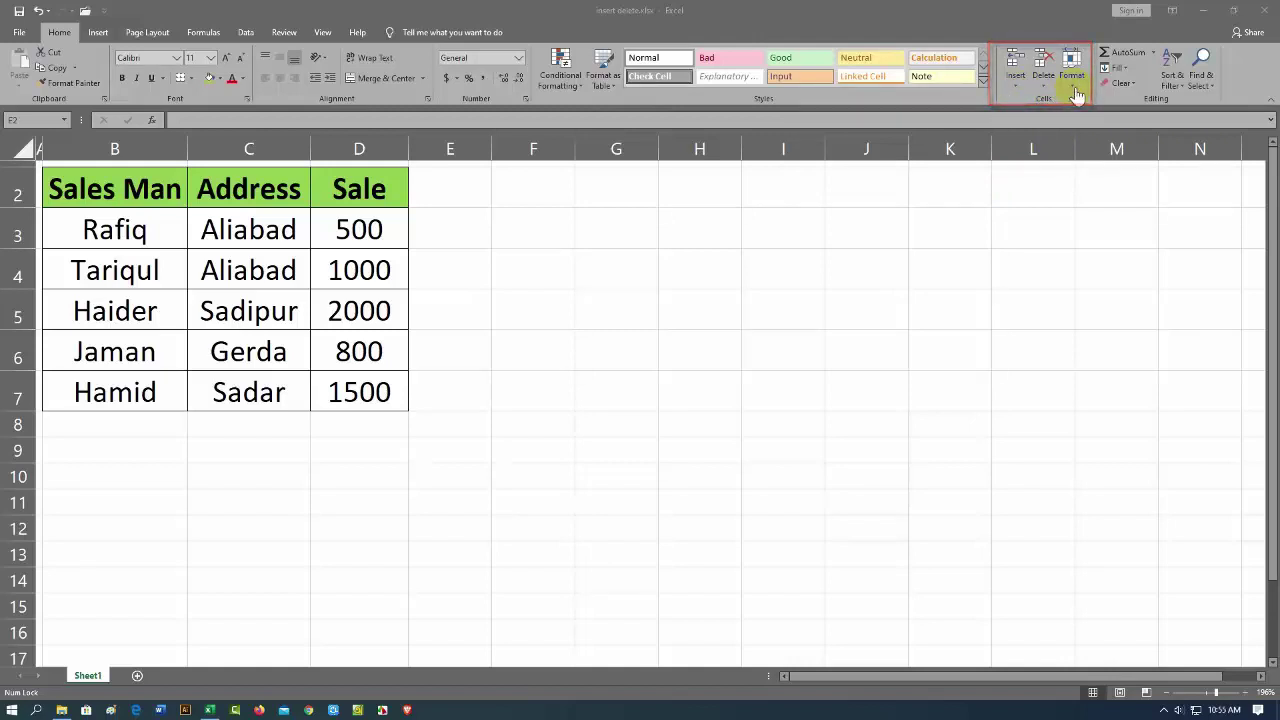
# Subscribe to the Islam Online Academy channel and set its bell notifications to All.
pyautogui.click(1074, 86)
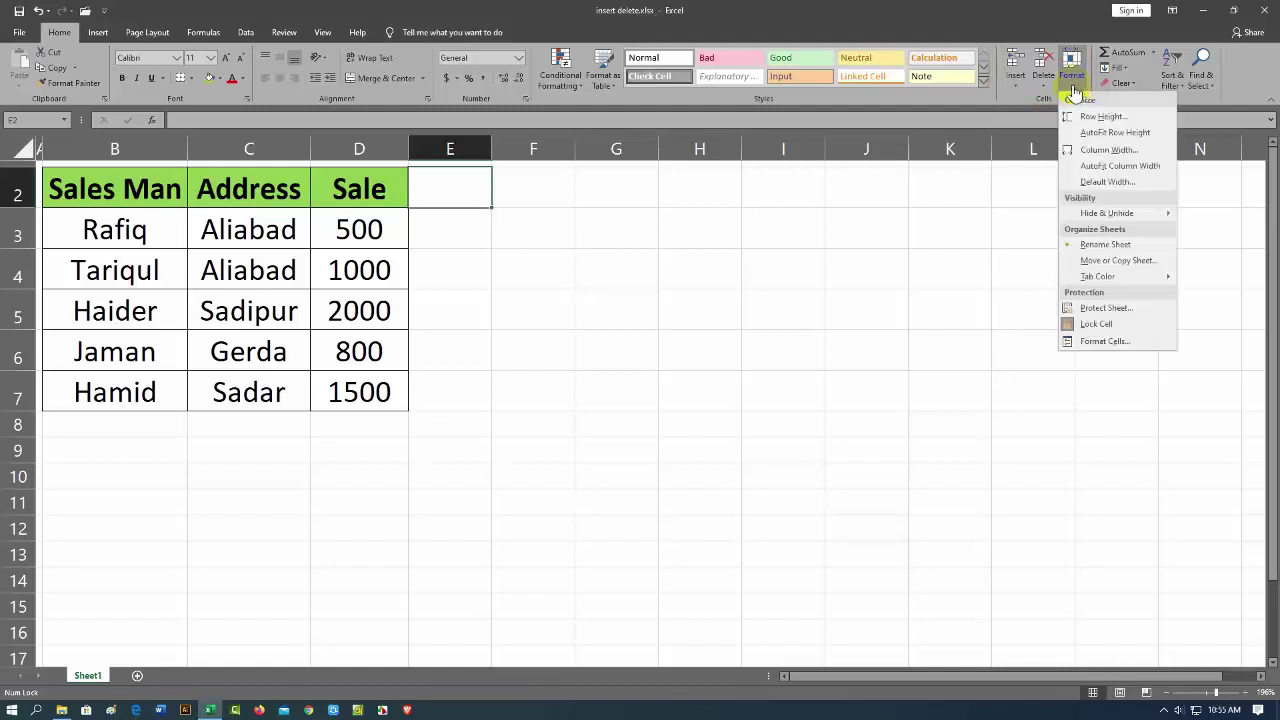
pyautogui.click(1030, 185)
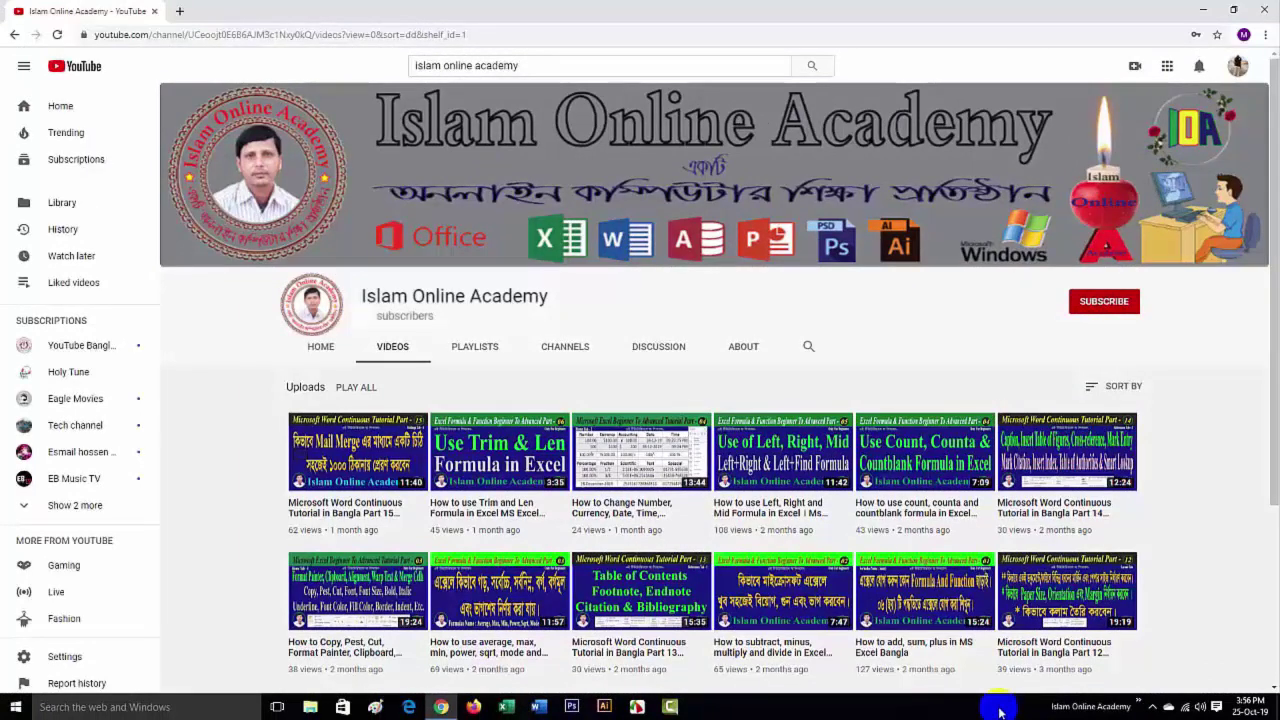
pyautogui.click(1100, 304)
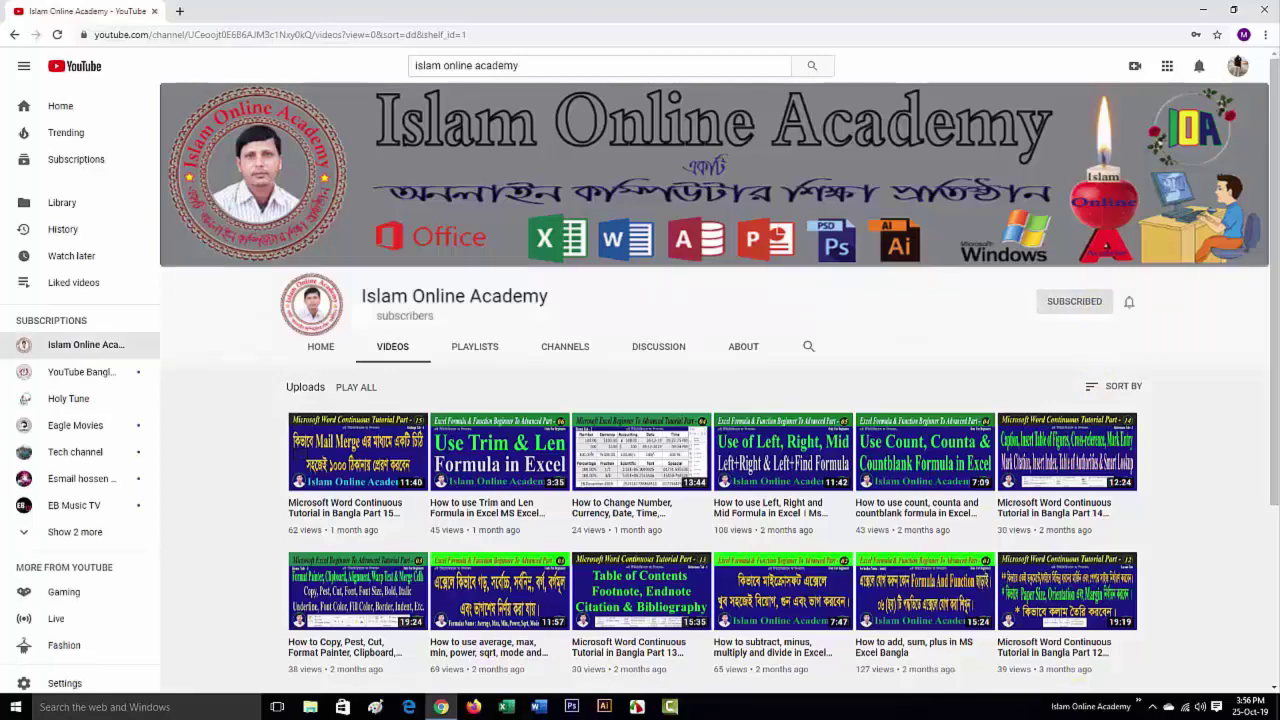
pyautogui.click(1130, 301)
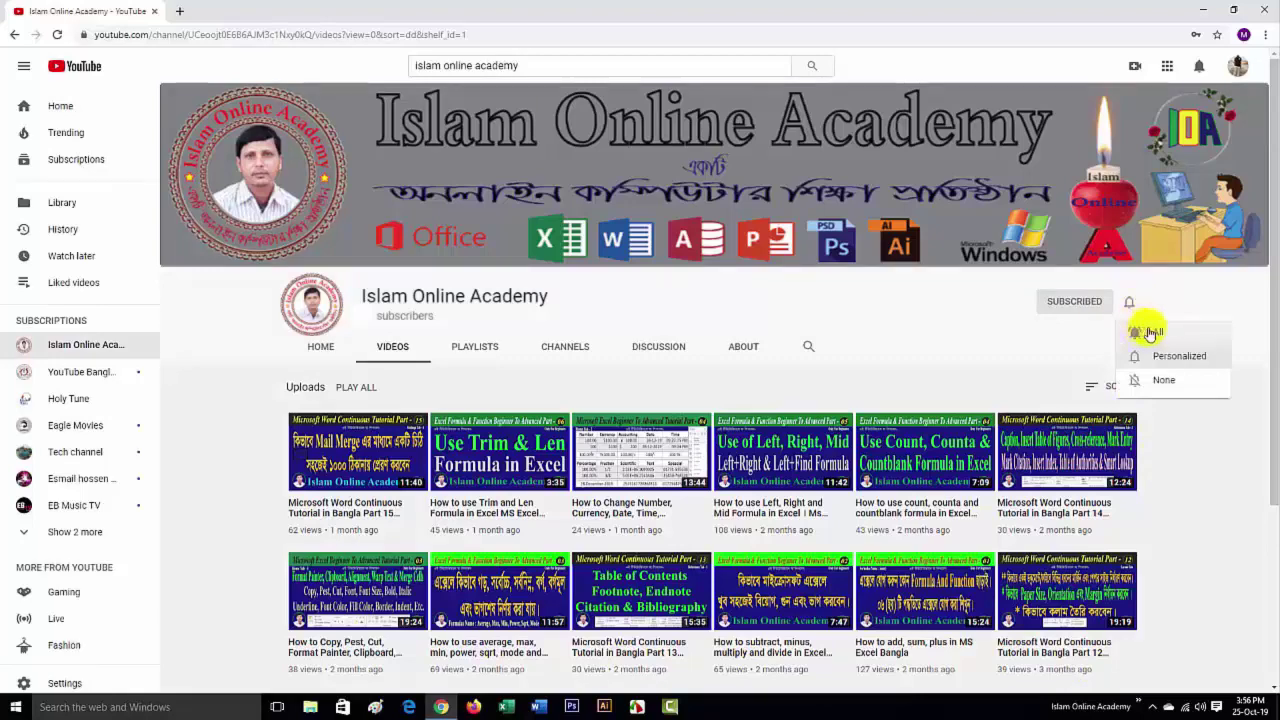
pyautogui.click(1150, 332)
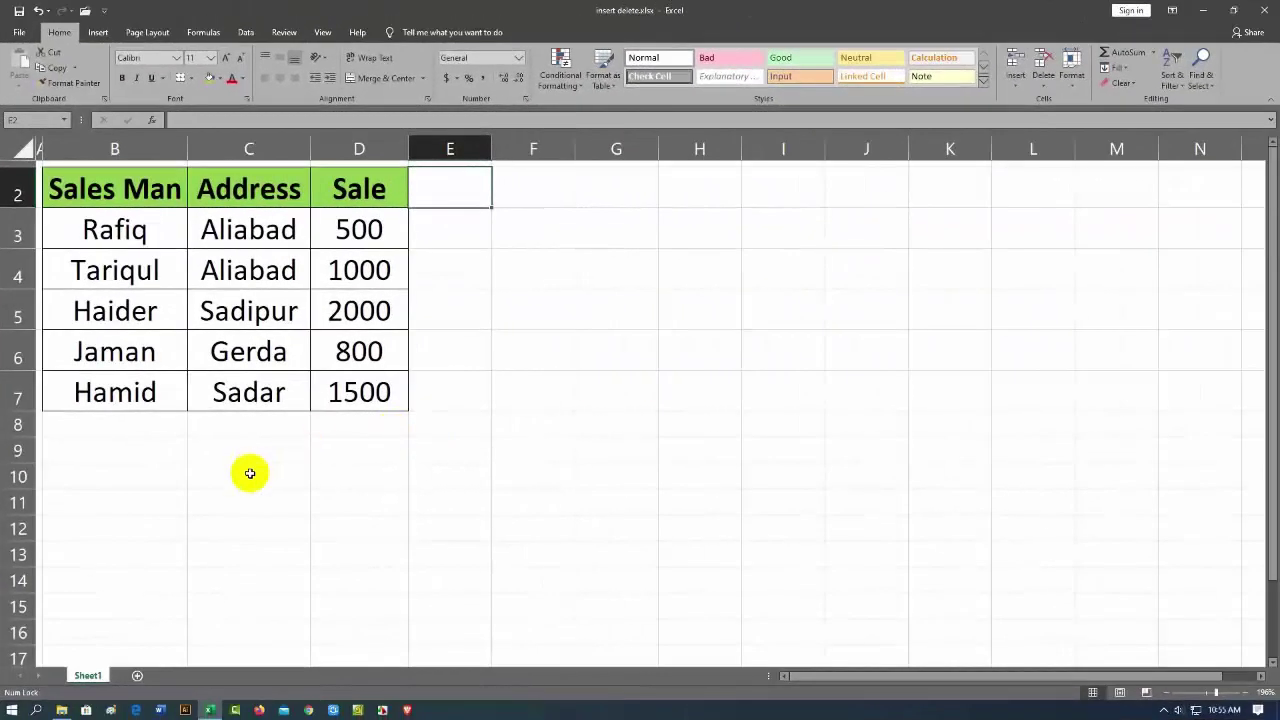
pyautogui.click(250, 473)
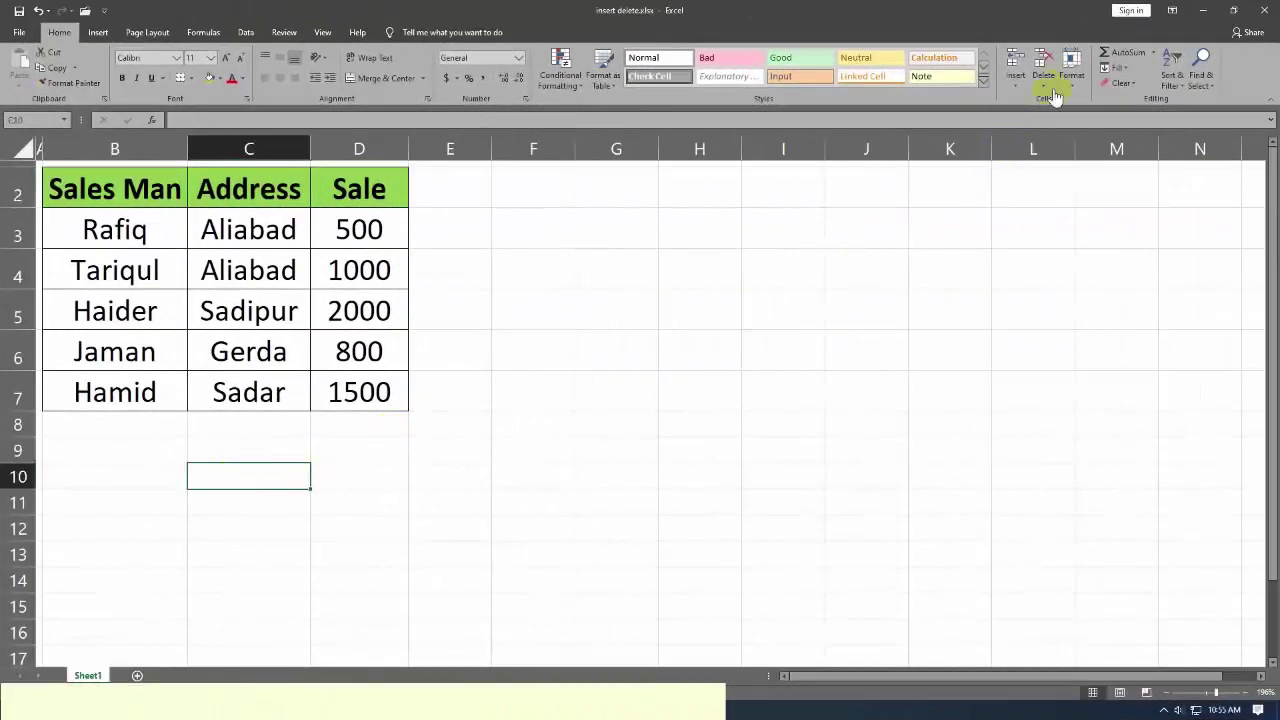
pyautogui.click(1016, 88)
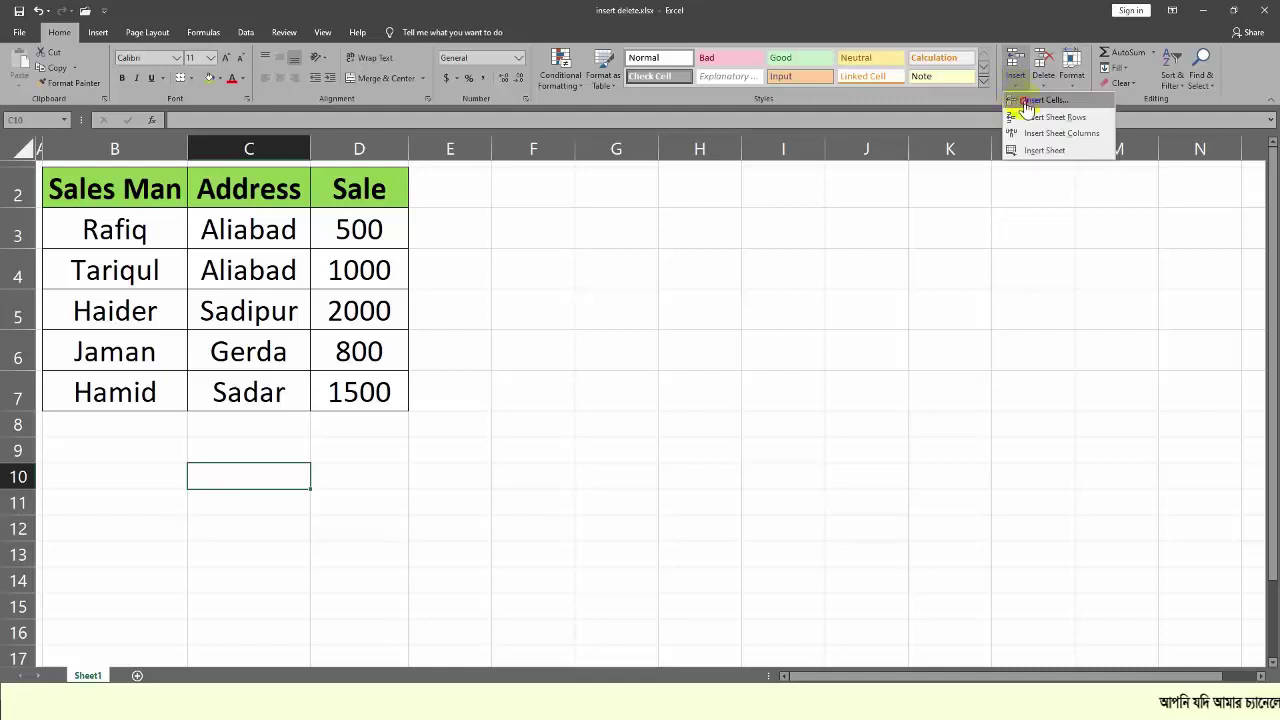
pyautogui.click(1020, 101)
pyautogui.click(518, 398)
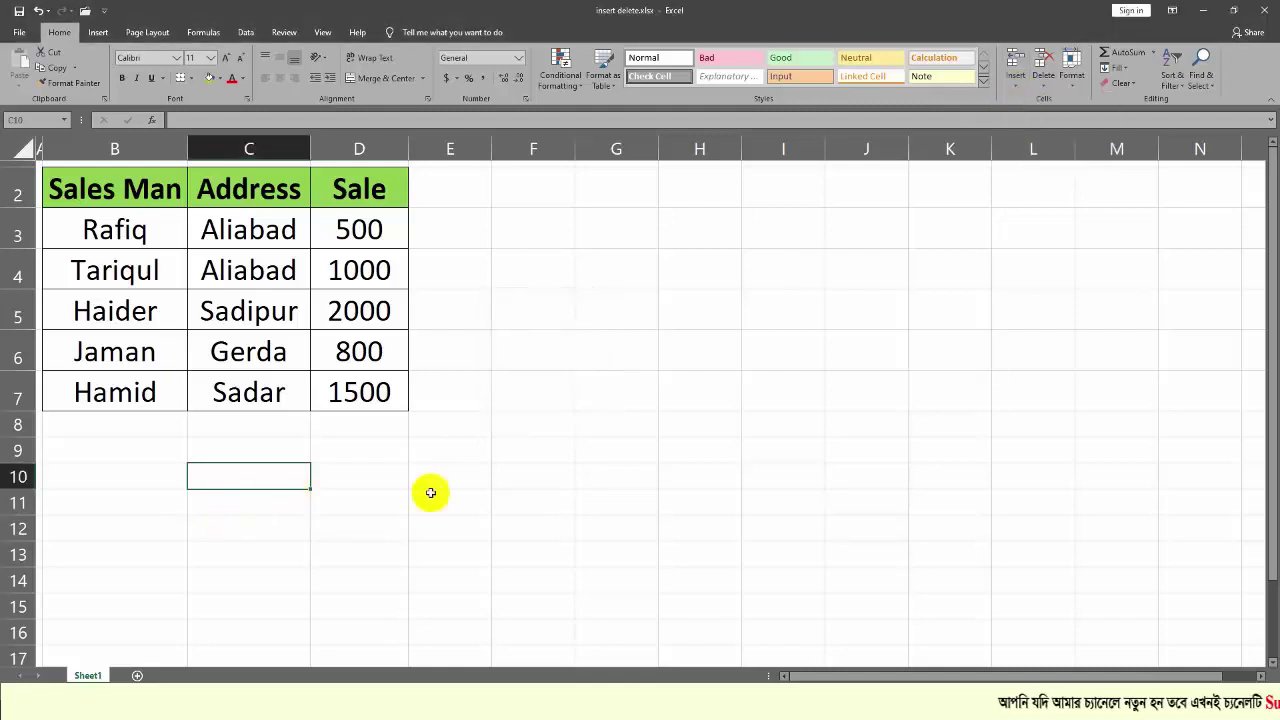
pyautogui.click(258, 520)
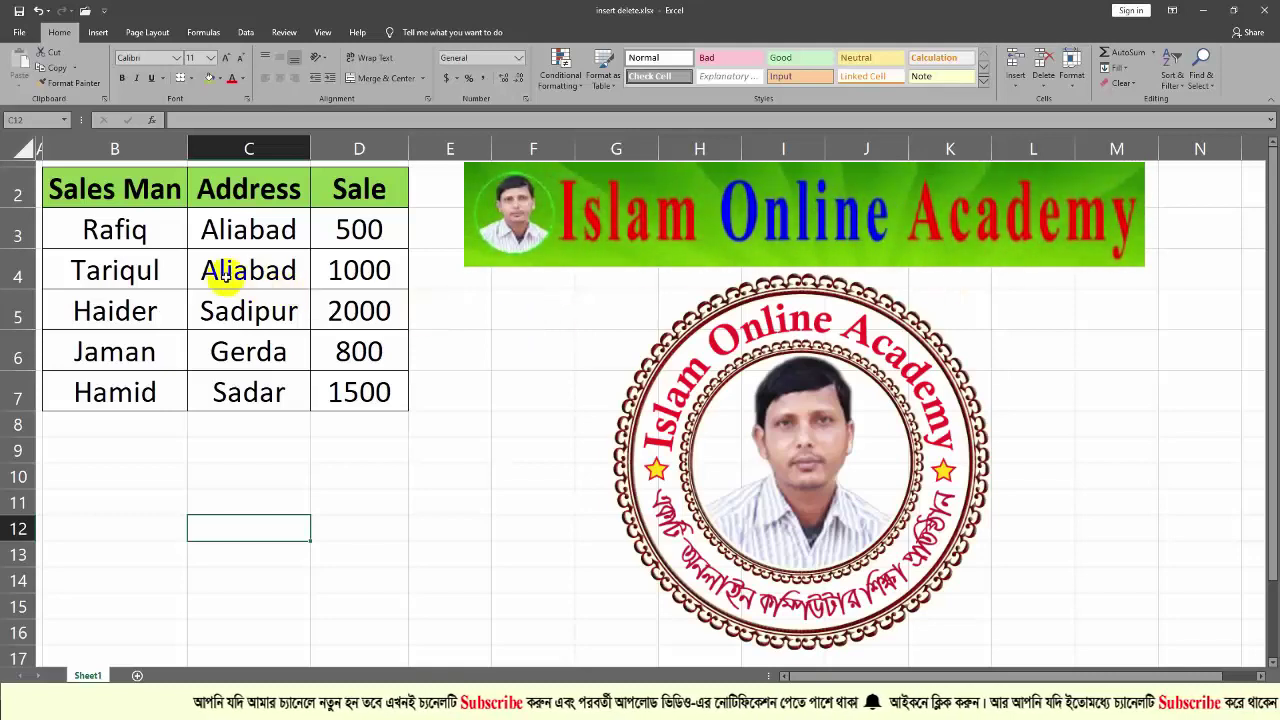
# Select the Aliabad cell C4 and bring up the Insert Cells dialog.
pyautogui.click(224, 274)
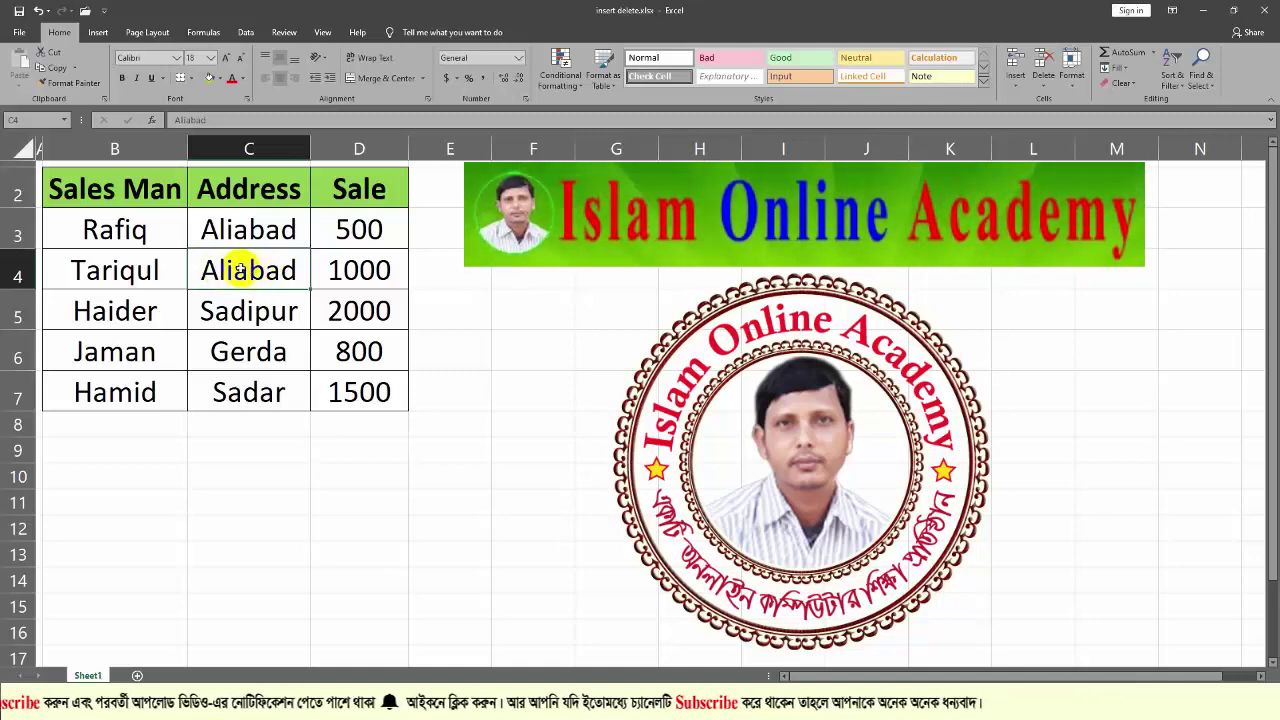
pyautogui.click(1018, 88)
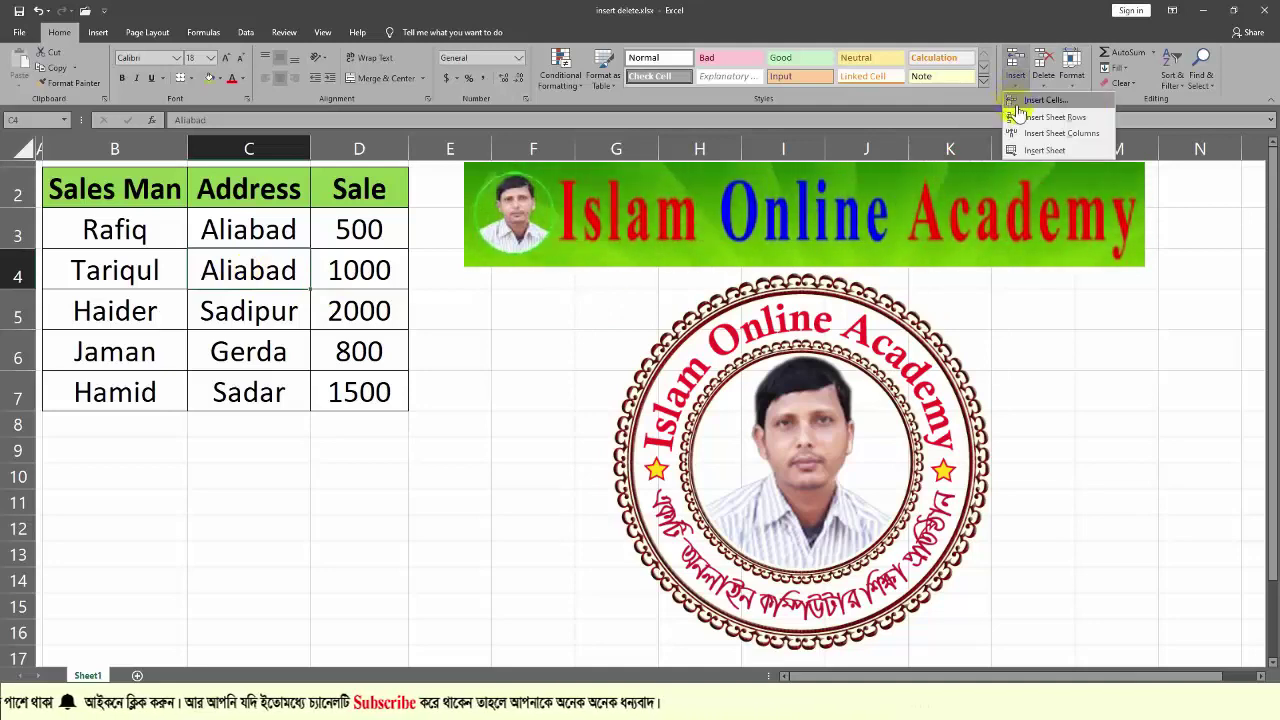
pyautogui.click(1040, 100)
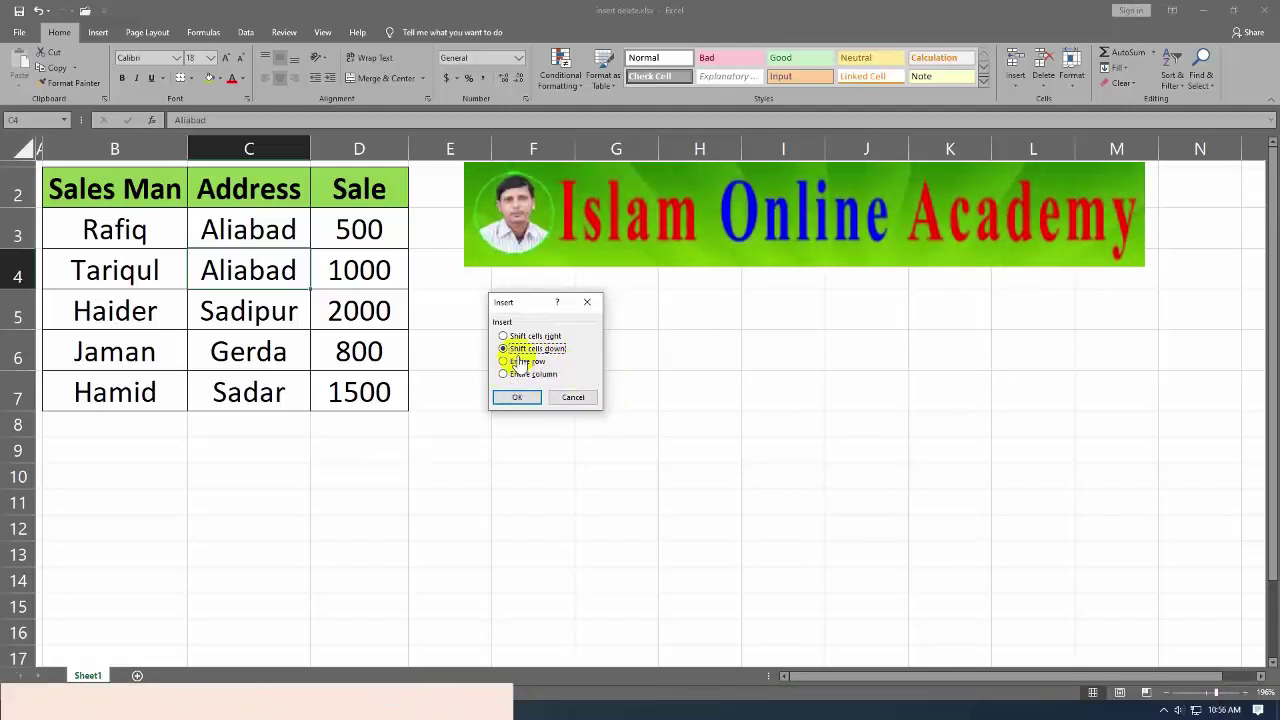
pyautogui.click(506, 336)
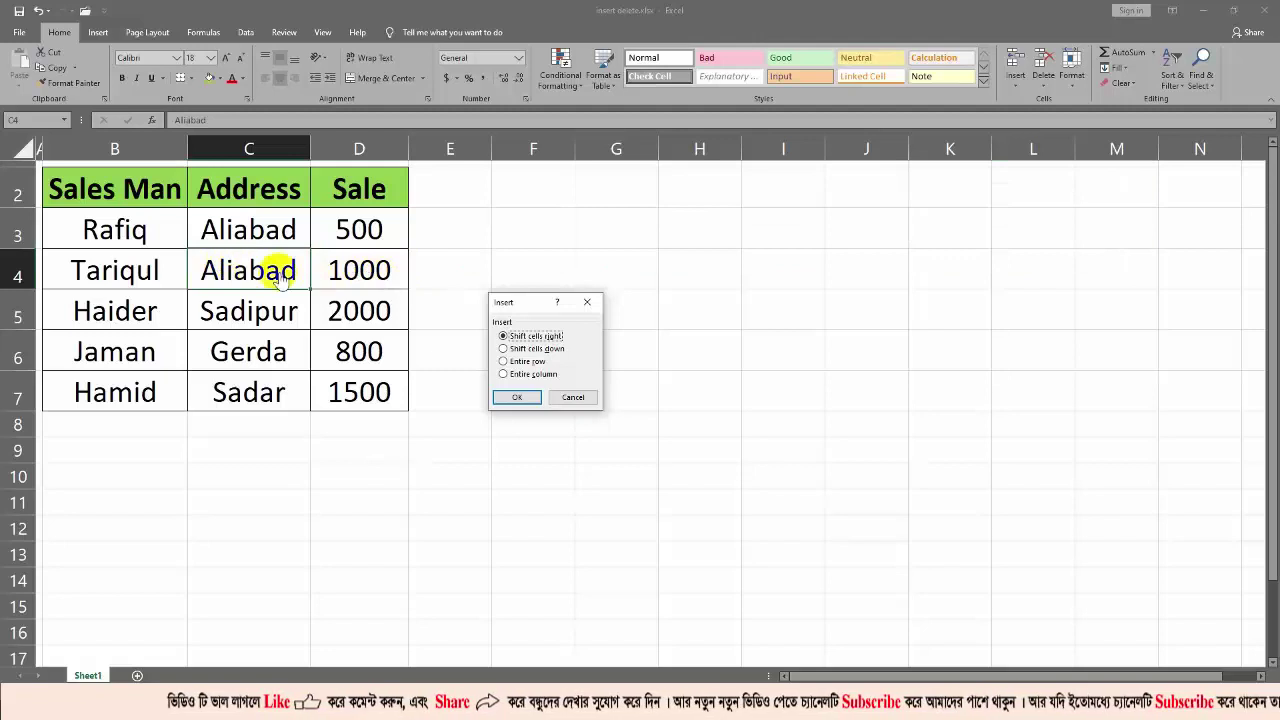
pyautogui.click(514, 398)
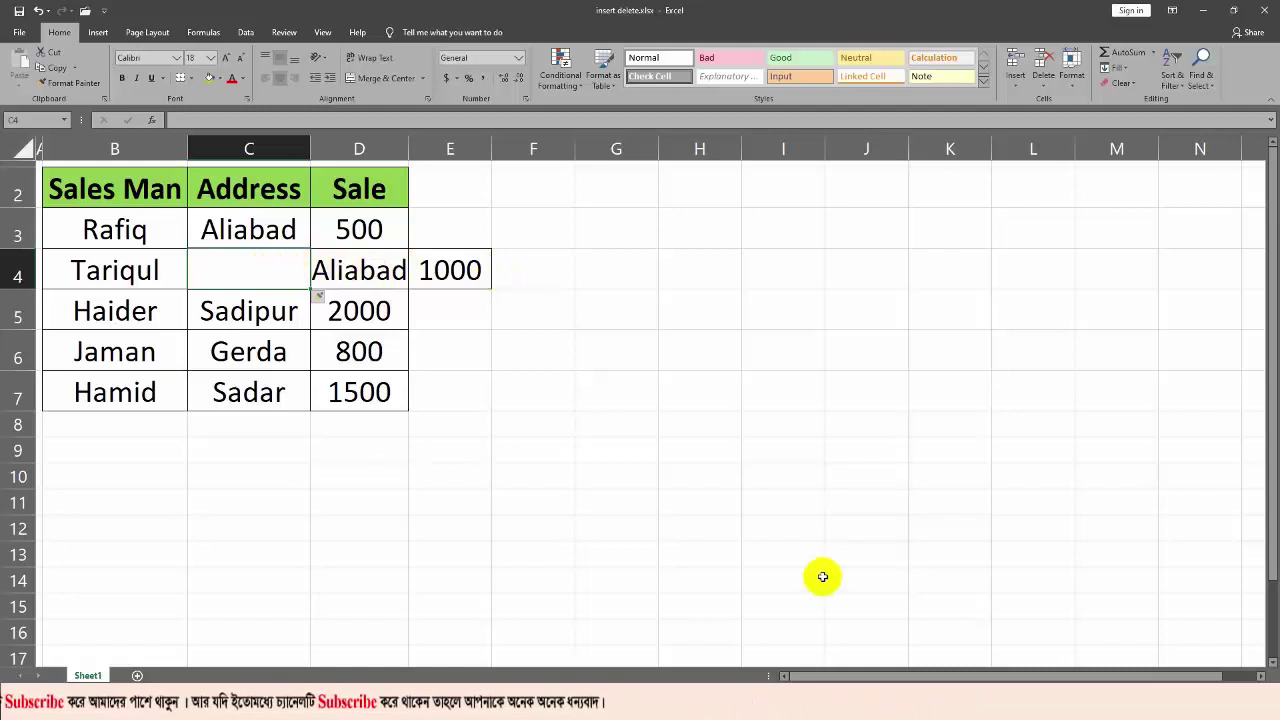
pyautogui.hotkey('ctrl', 'z')
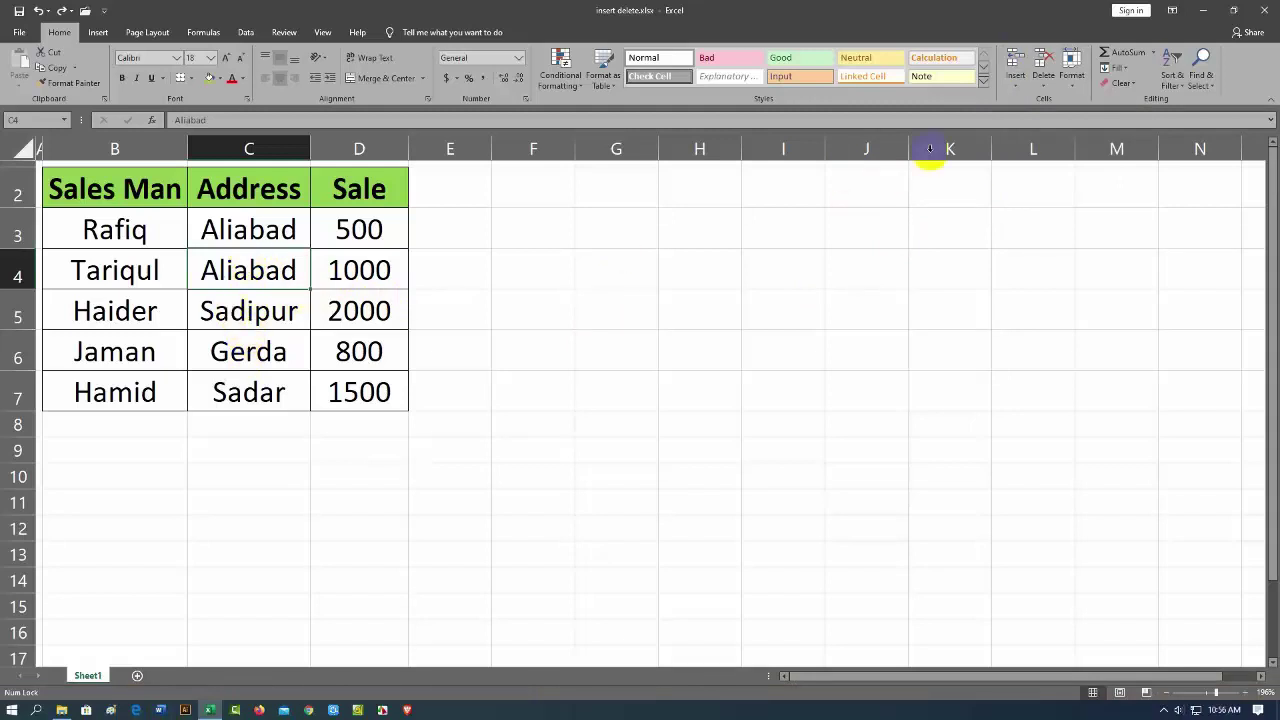
pyautogui.click(1015, 60)
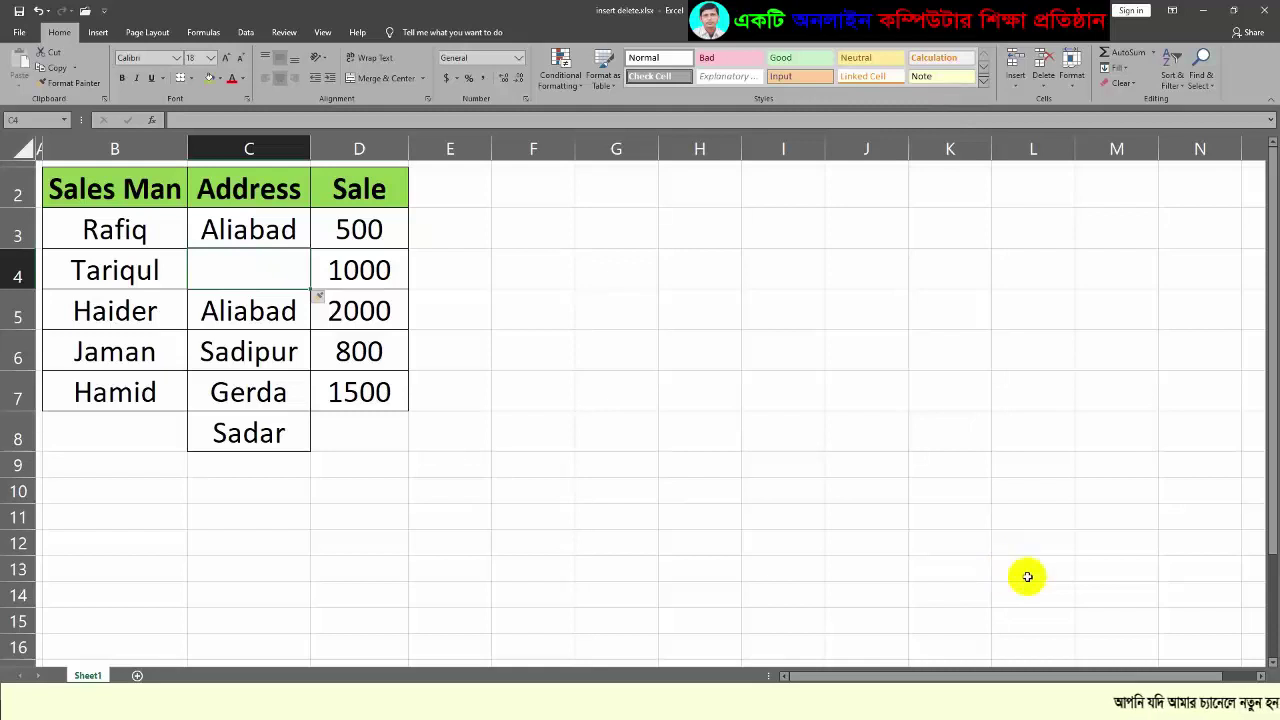
pyautogui.hotkey('ctrl', 'z')
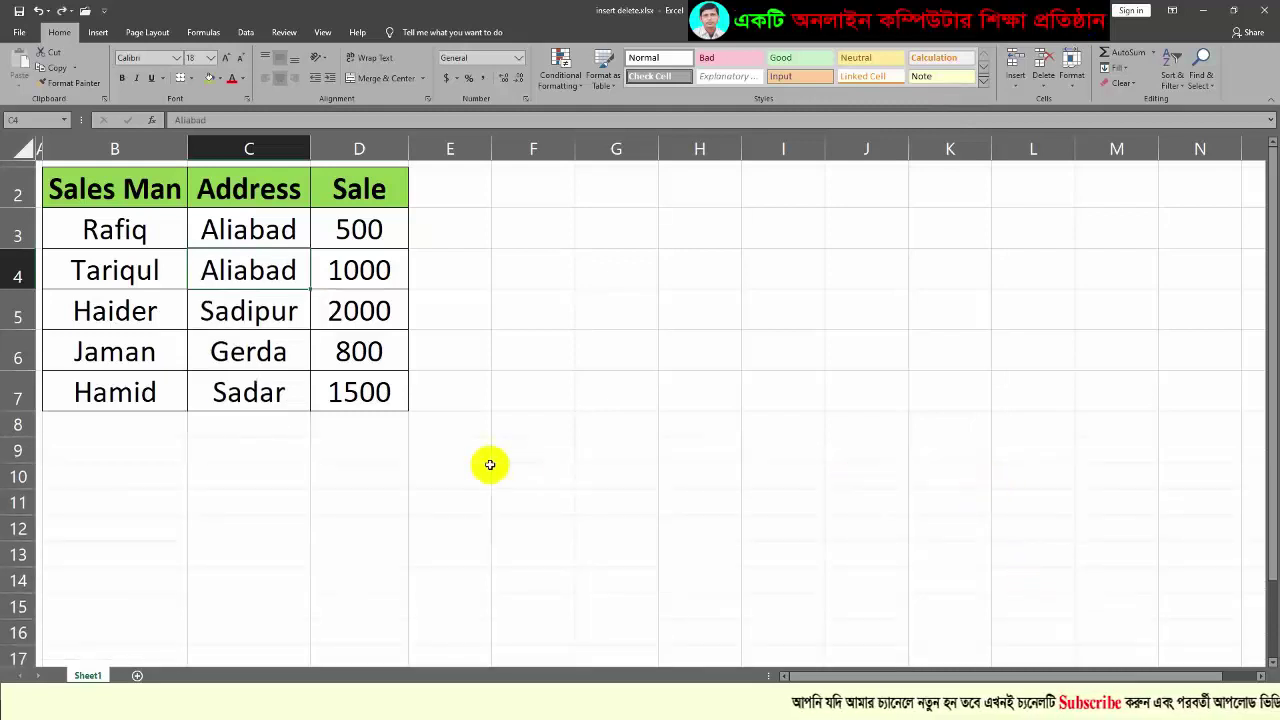
pyautogui.rightClick(244, 275)
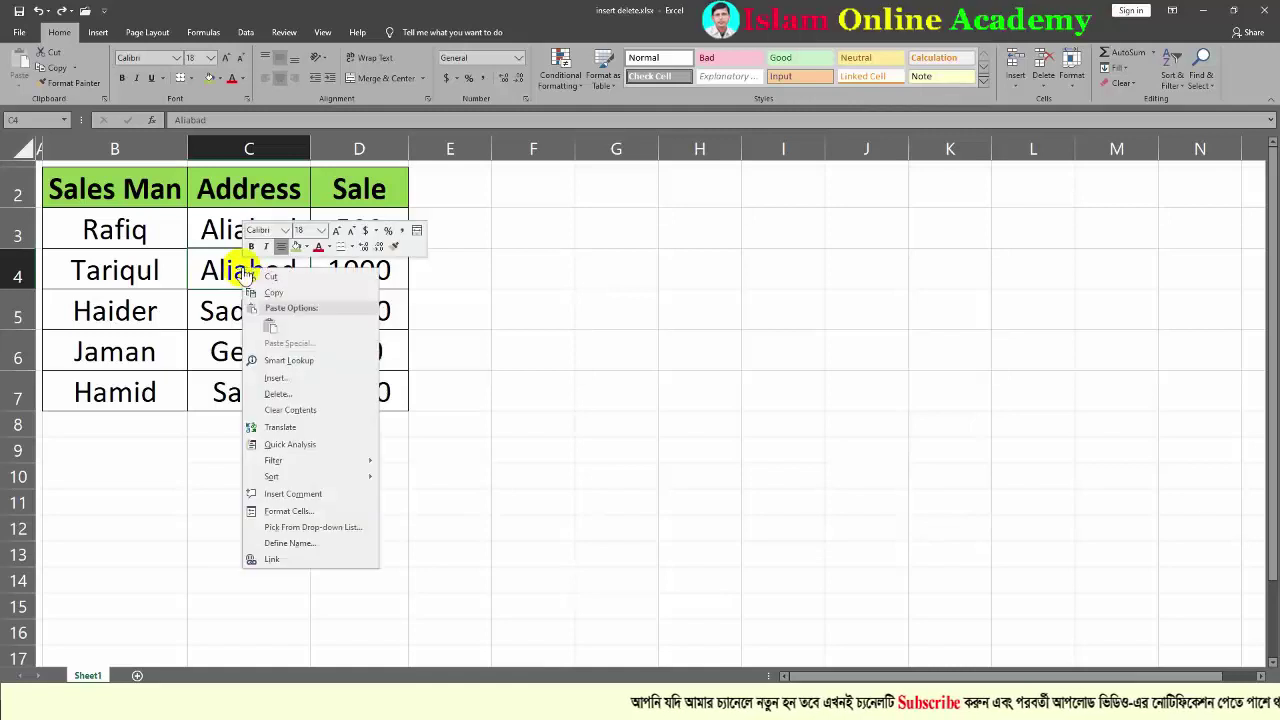
pyautogui.click(275, 378)
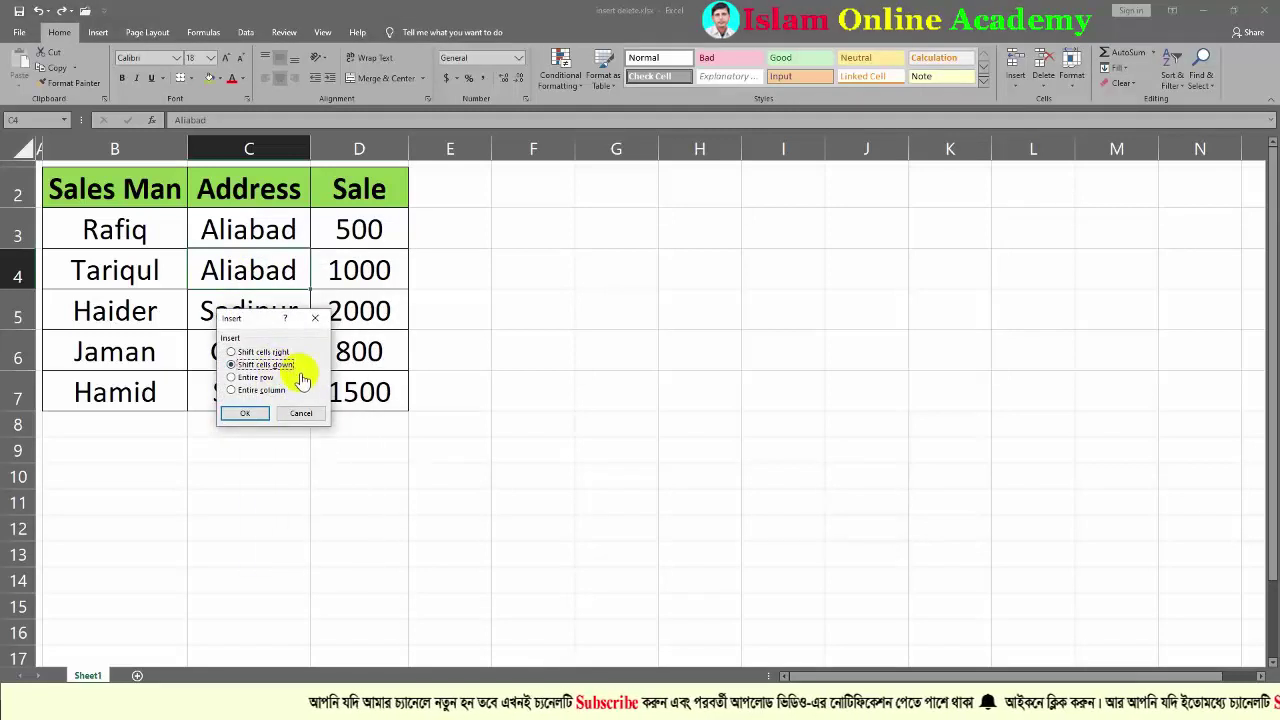
pyautogui.click(245, 414)
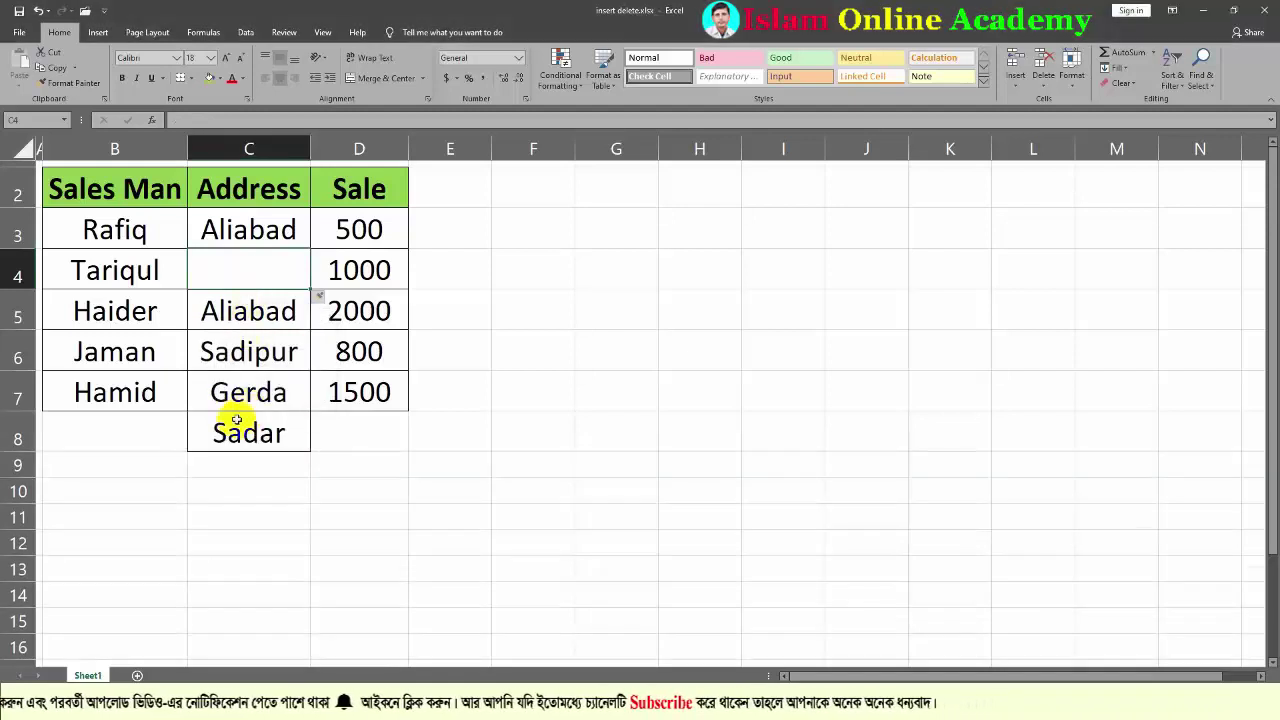
pyautogui.hotkey('ctrl', 'z')
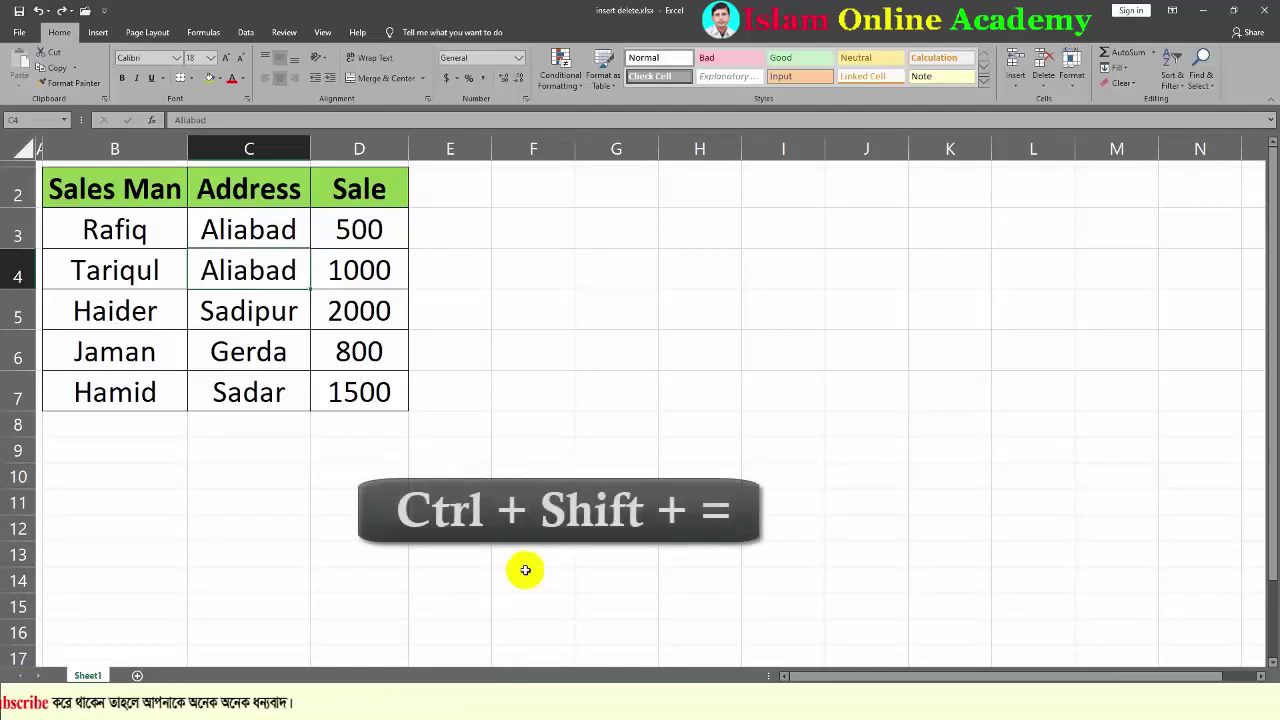
pyautogui.hotkey('ctrl', 'shift', '=')
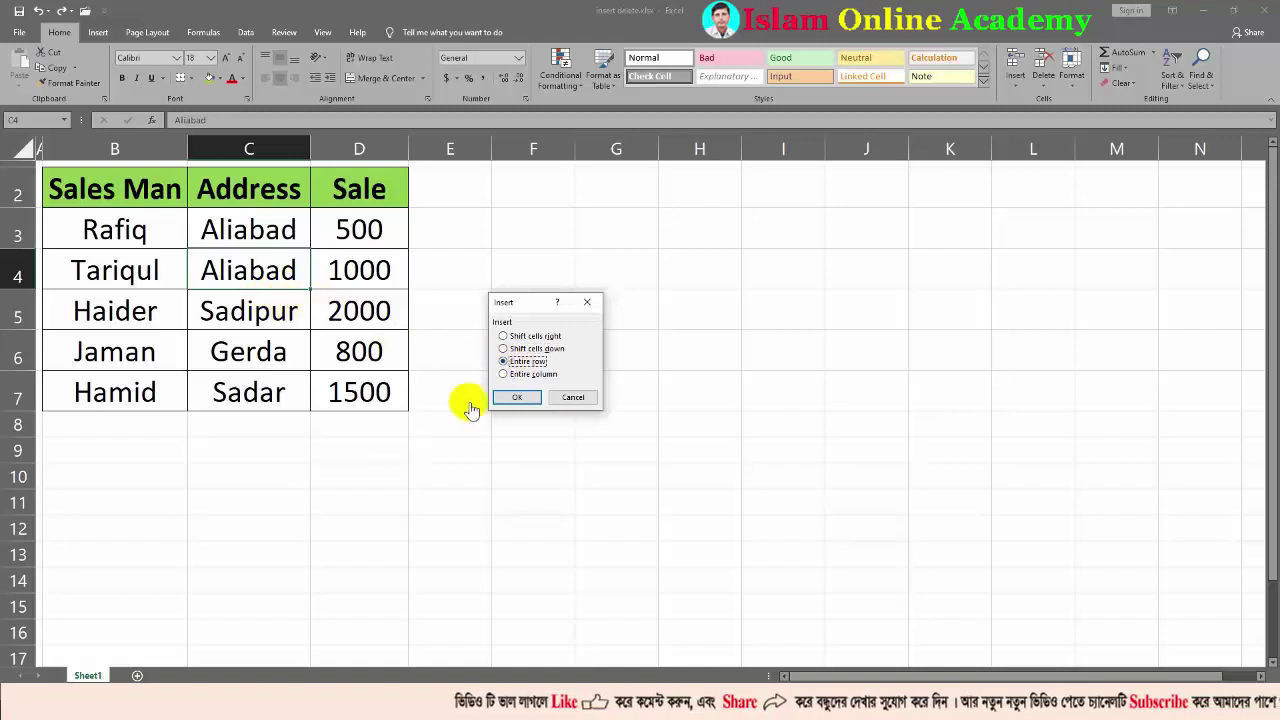
pyautogui.click(517, 397)
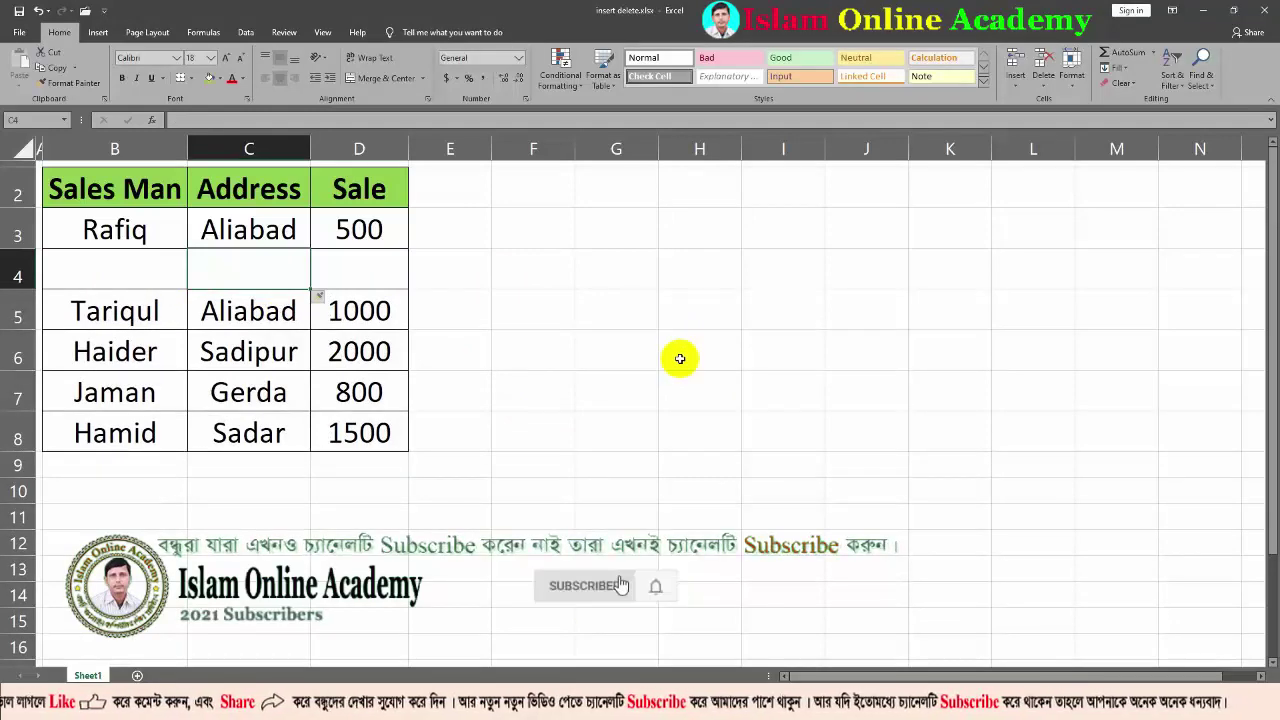
pyautogui.hotkey('ctrl', 'z')
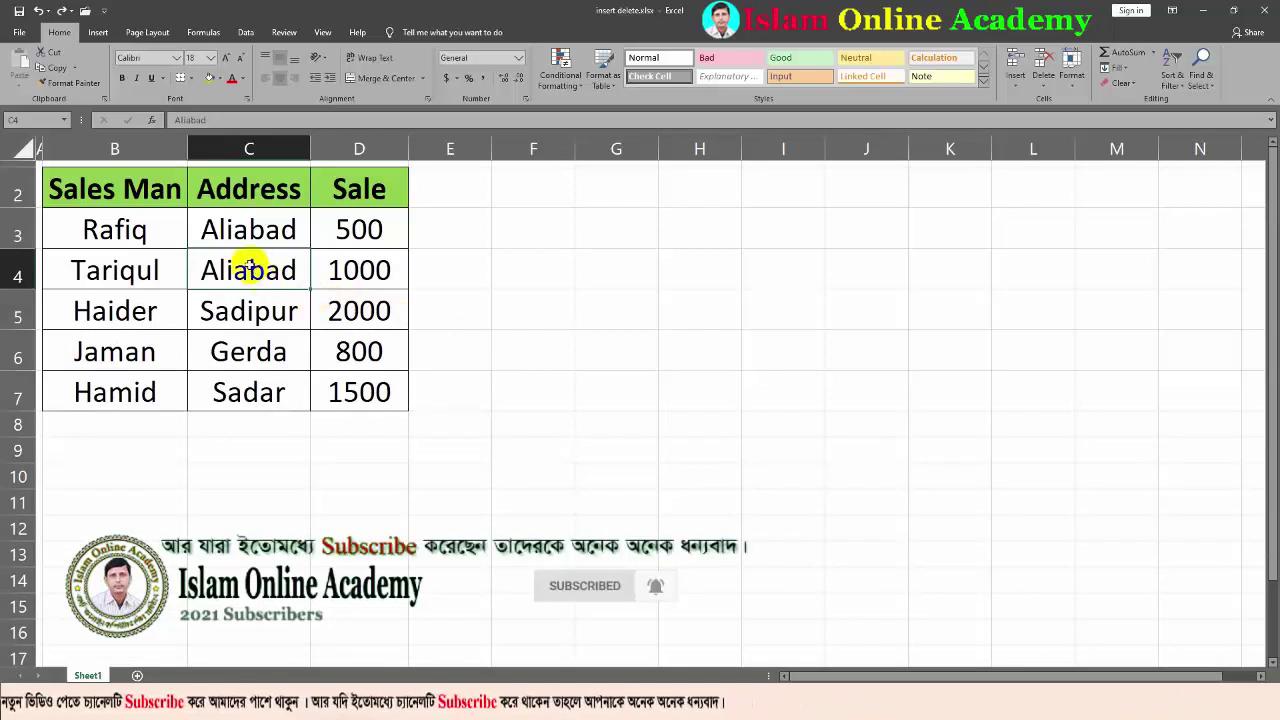
pyautogui.moveTo(248, 268); pyautogui.dragTo(258, 311)
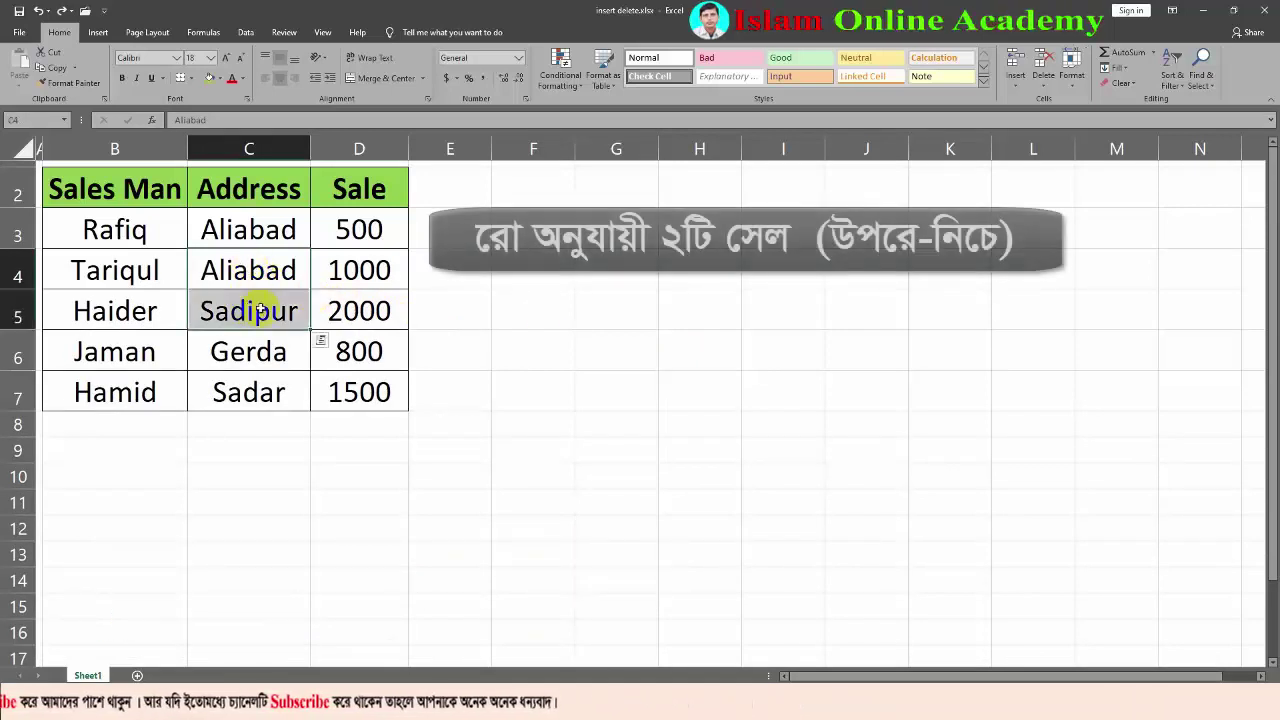
pyautogui.click(1016, 90)
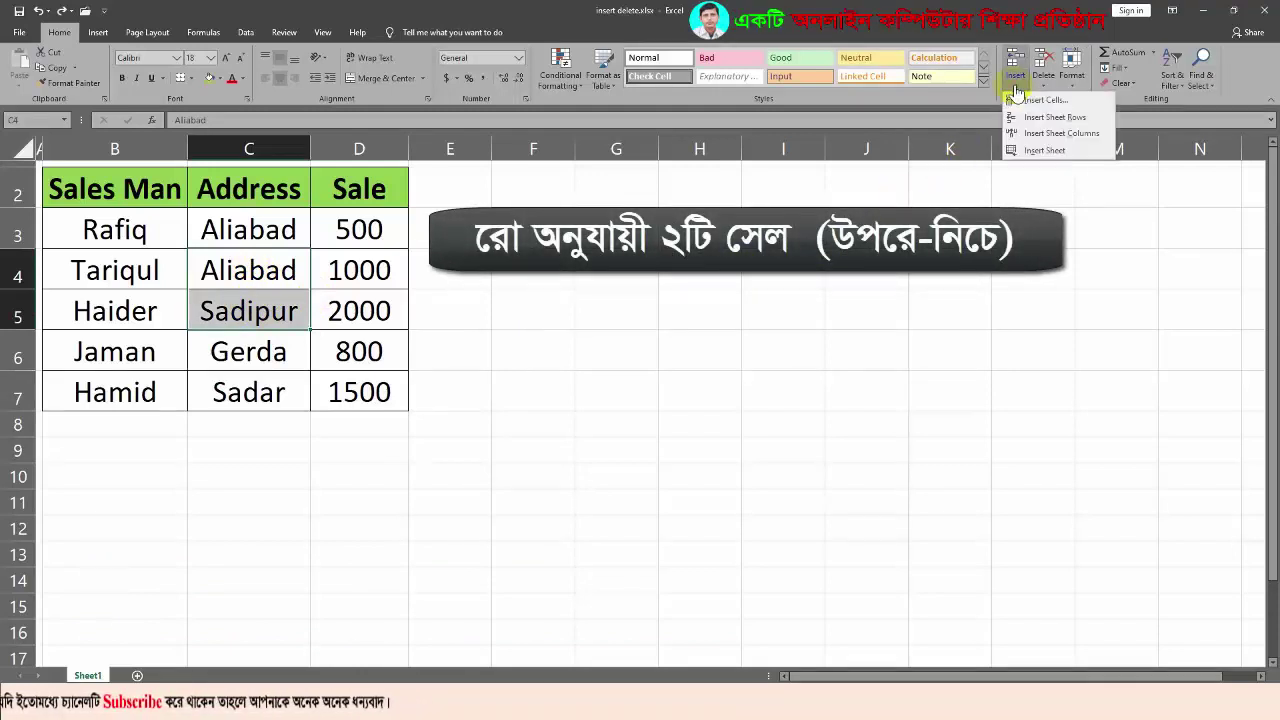
pyautogui.click(1030, 100)
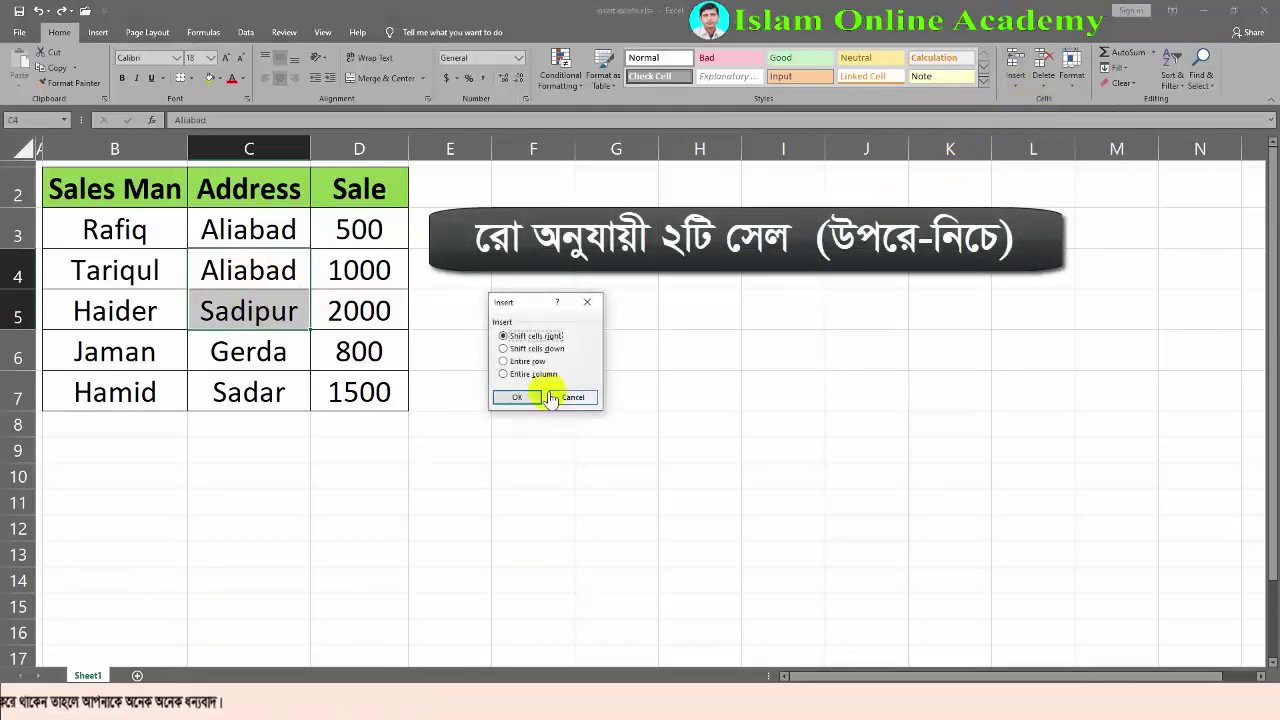
pyautogui.click(505, 361)
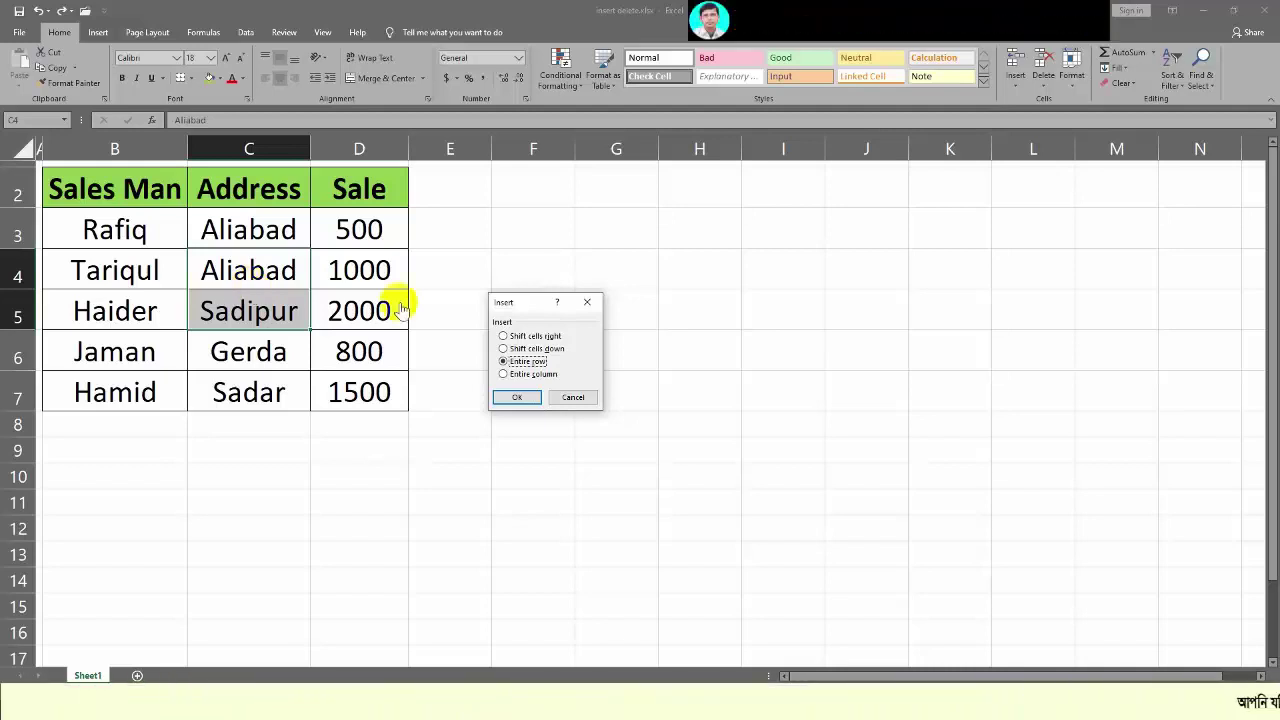
pyautogui.click(520, 399)
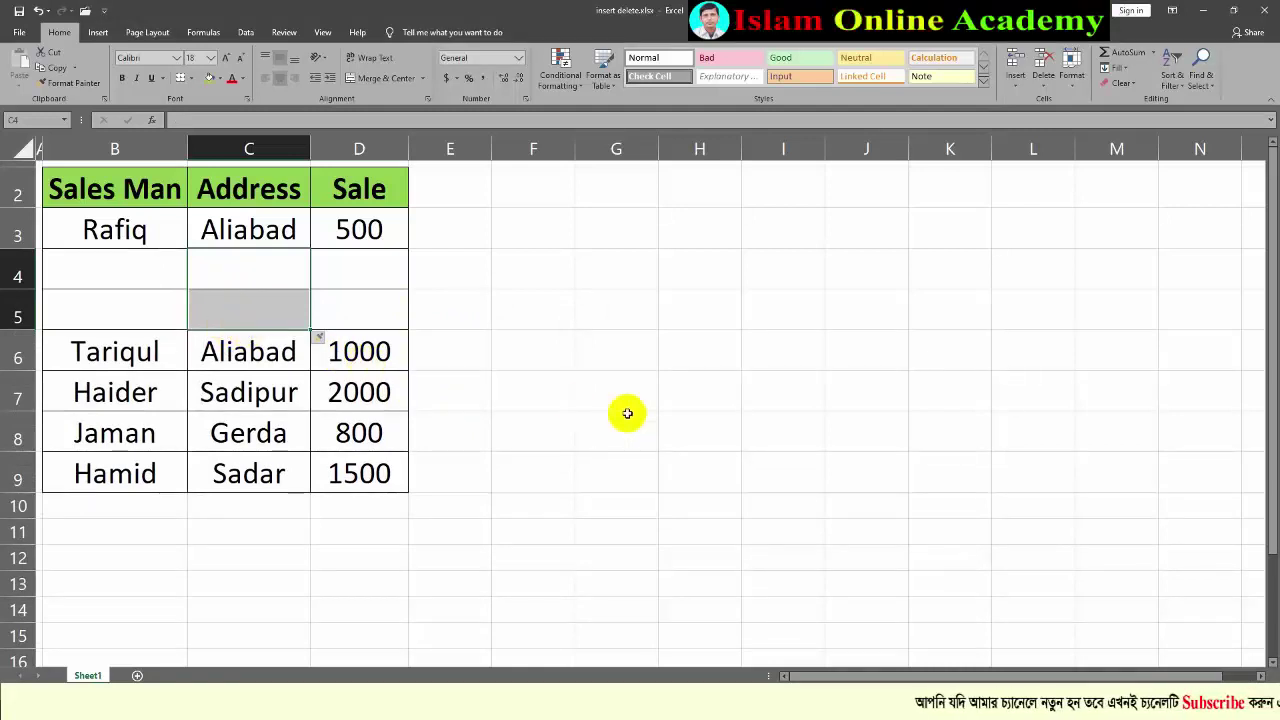
pyautogui.hotkey('ctrl', 'z')
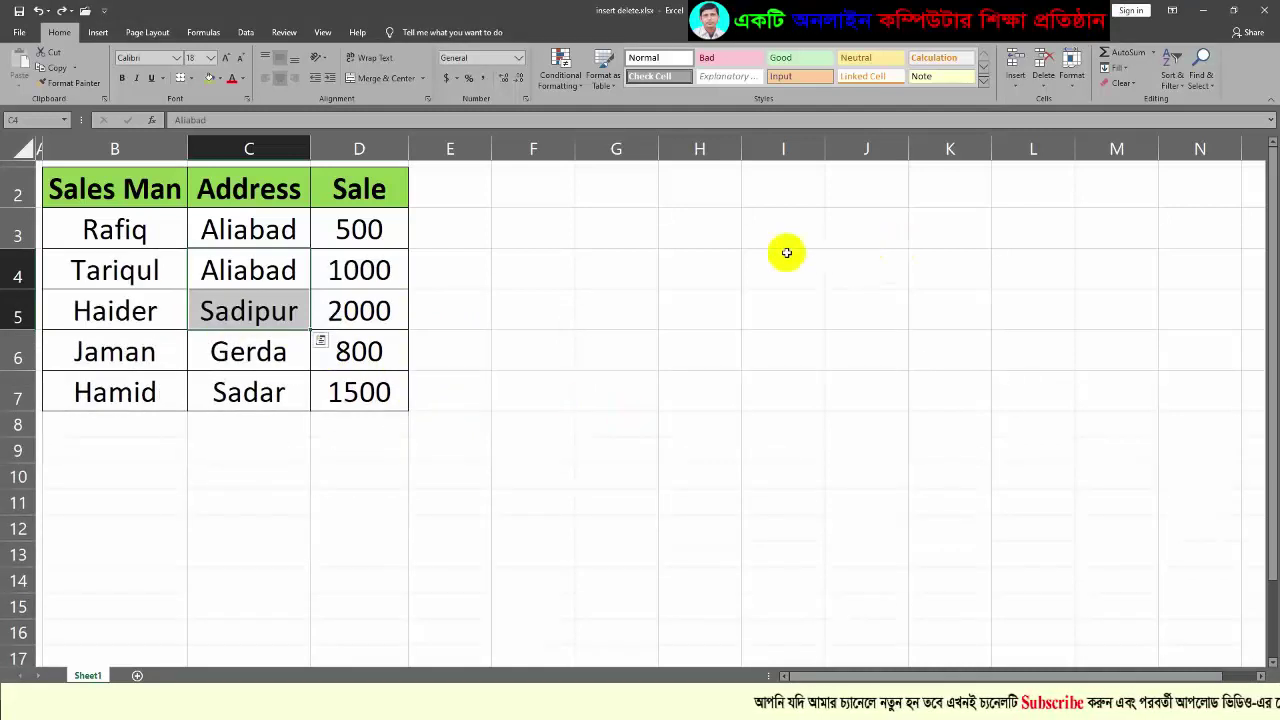
pyautogui.click(250, 270)
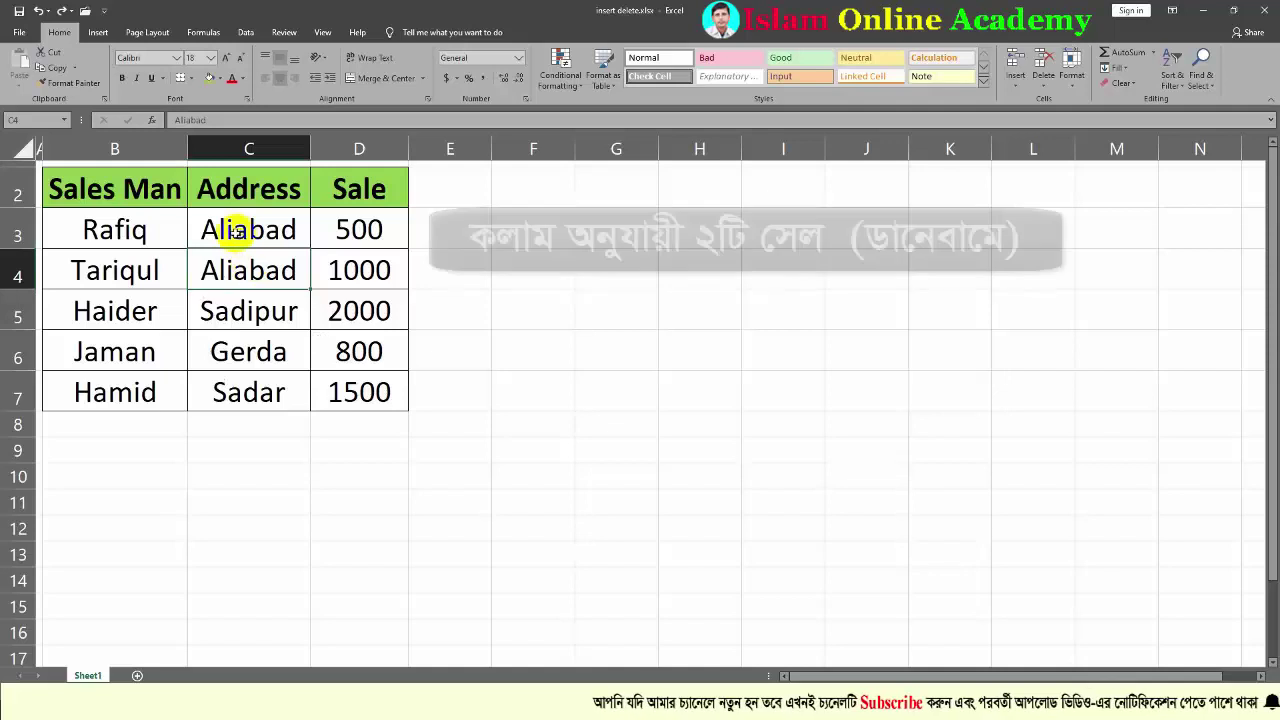
pyautogui.moveTo(234, 231); pyautogui.dragTo(343, 231)
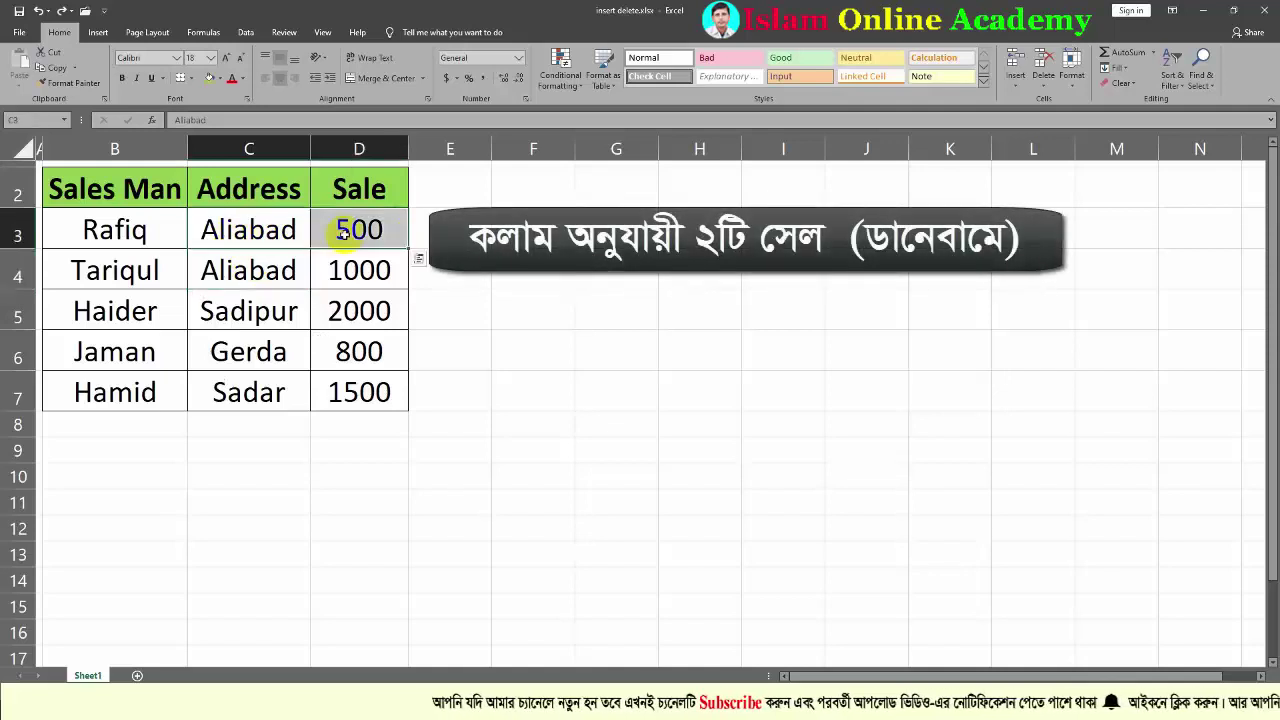
pyautogui.click(1018, 97)
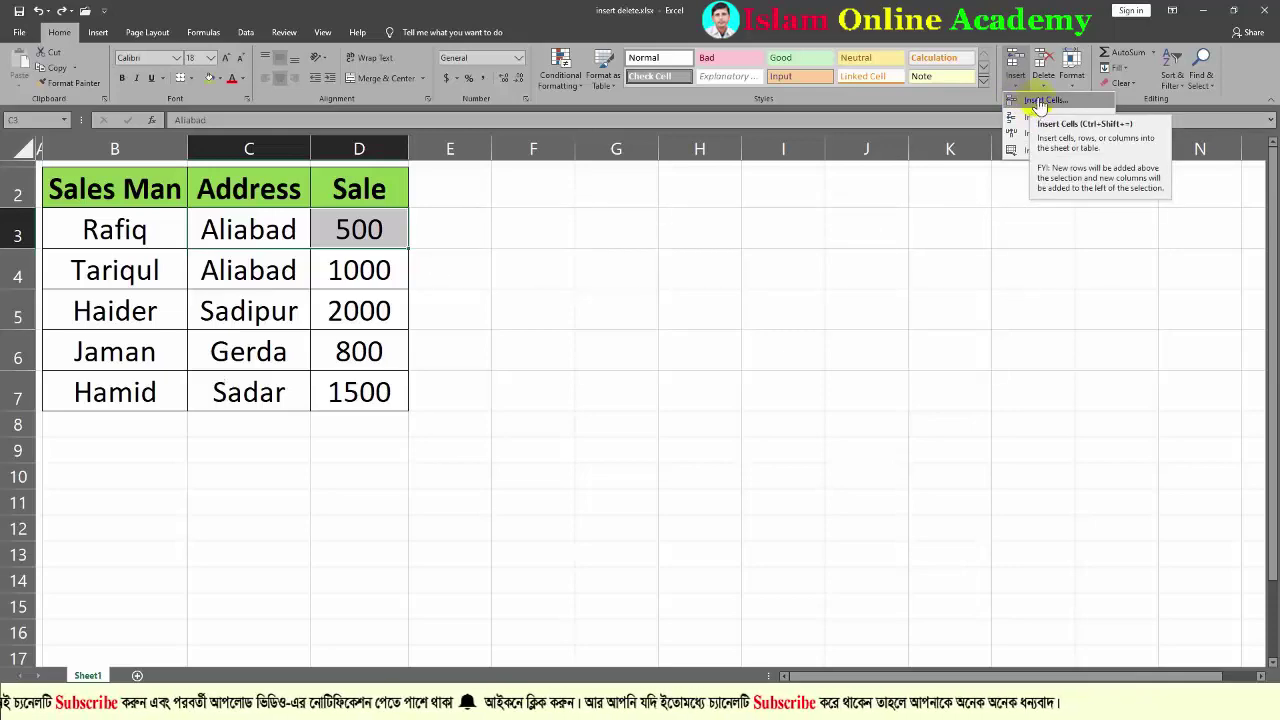
pyautogui.click(1042, 101)
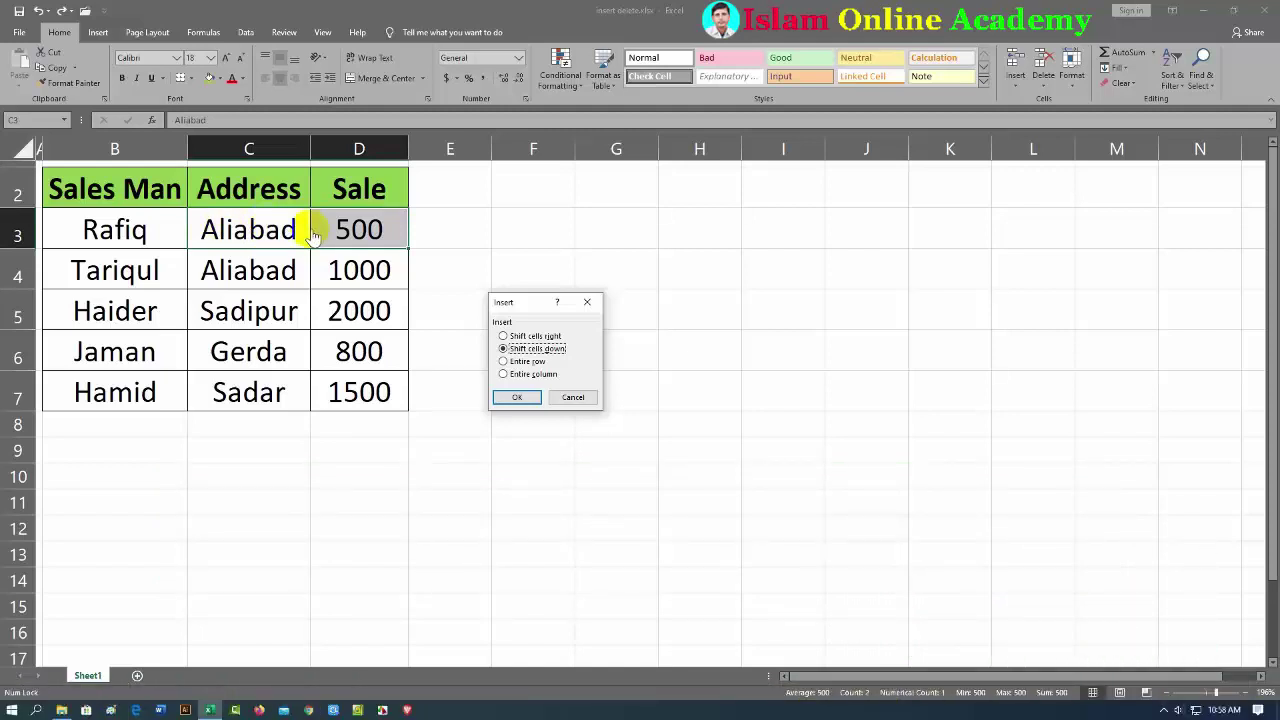
pyautogui.click(503, 374)
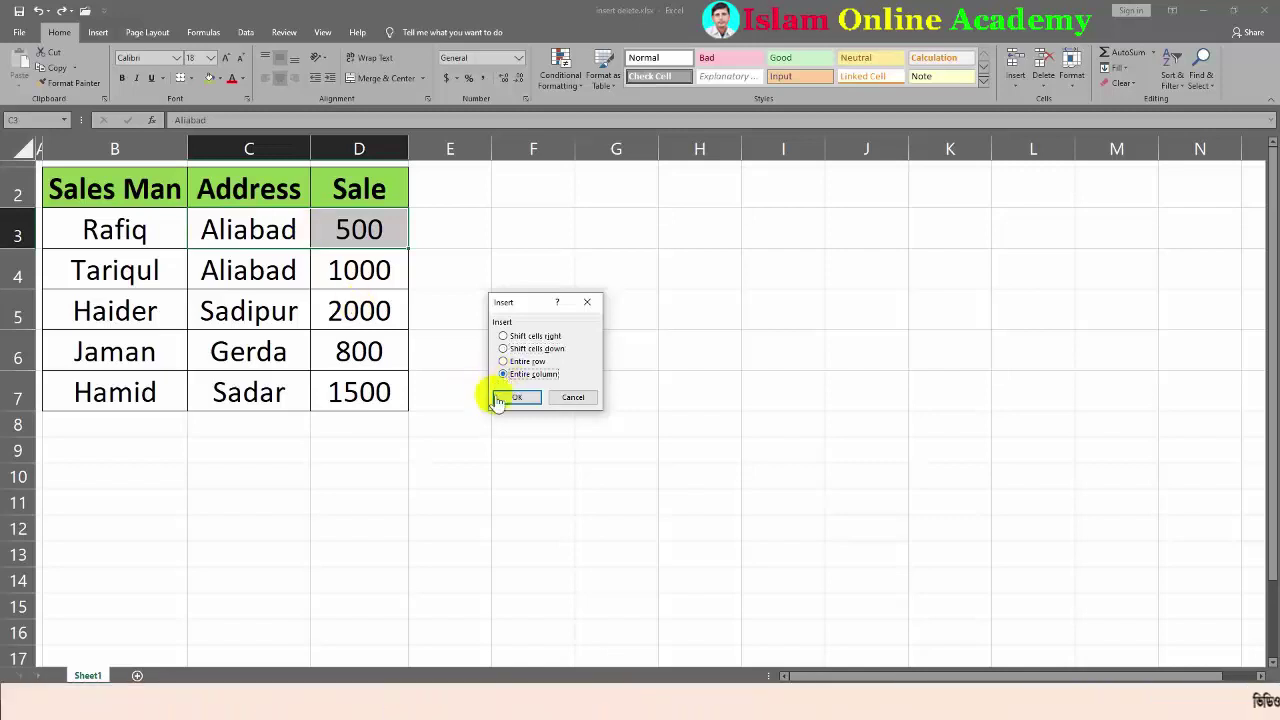
pyautogui.click(519, 397)
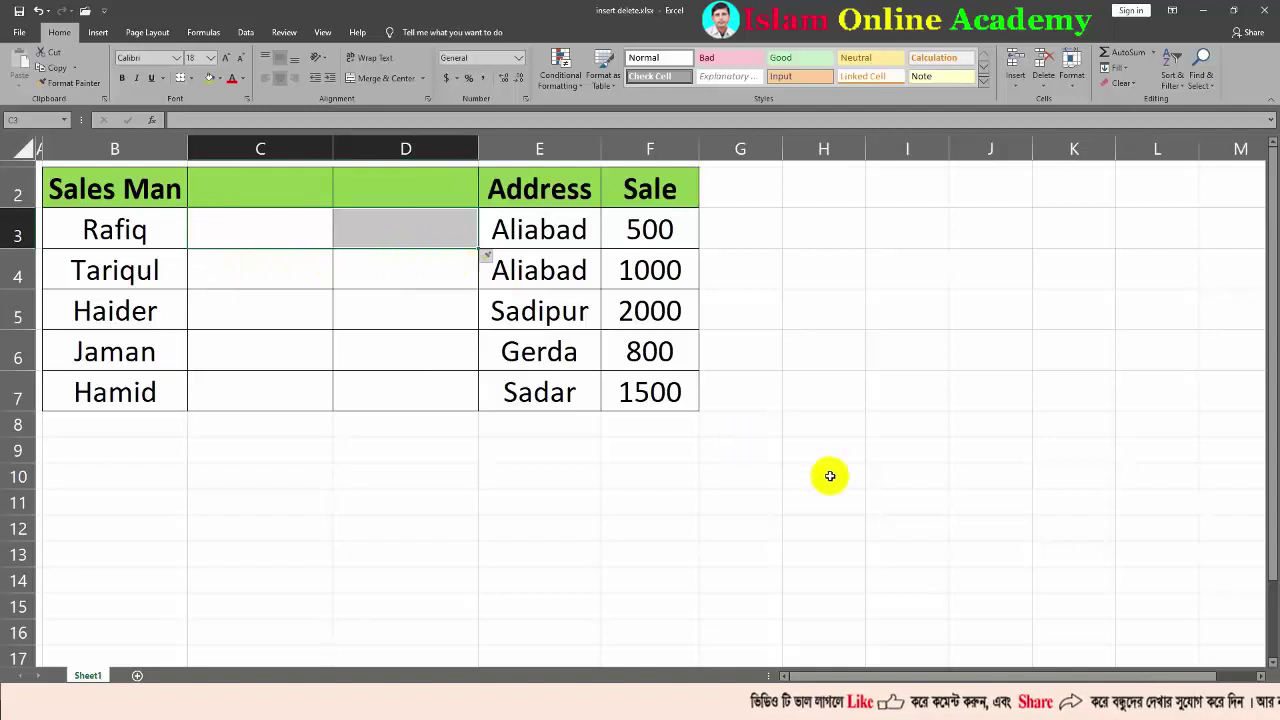
pyautogui.hotkey('ctrl', 'z')
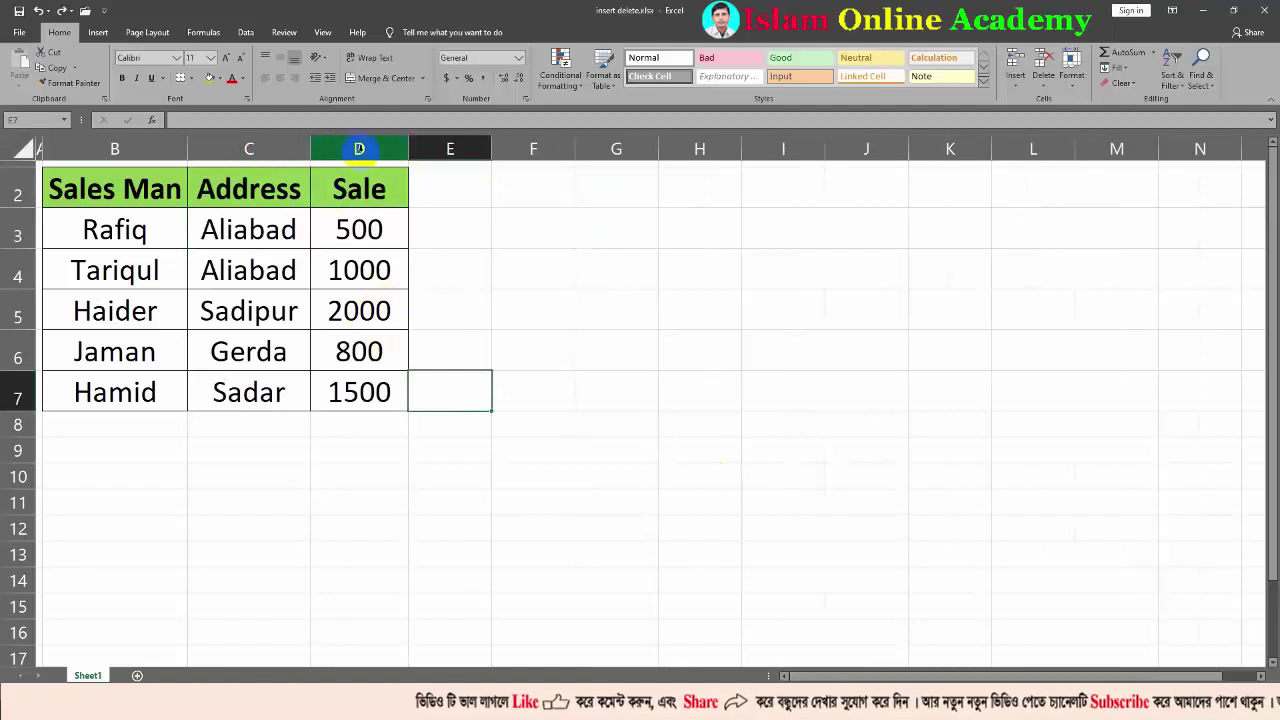
pyautogui.click(528, 263)
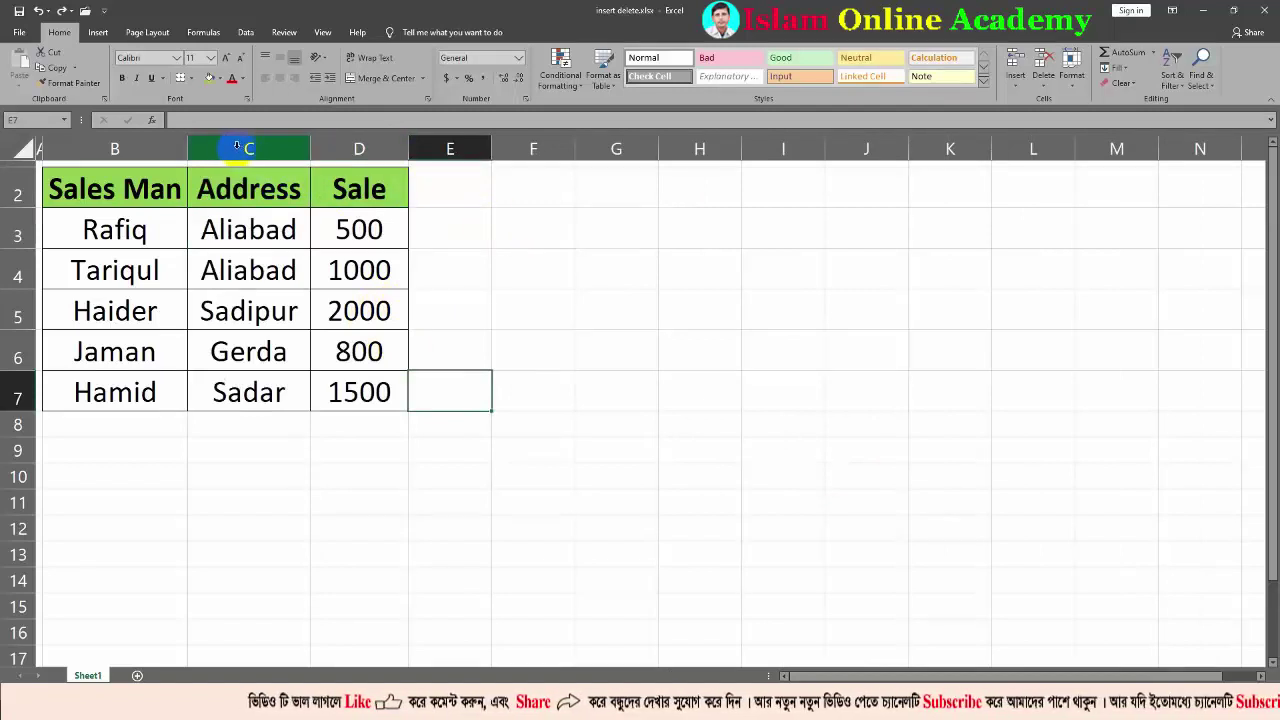
pyautogui.click(269, 148)
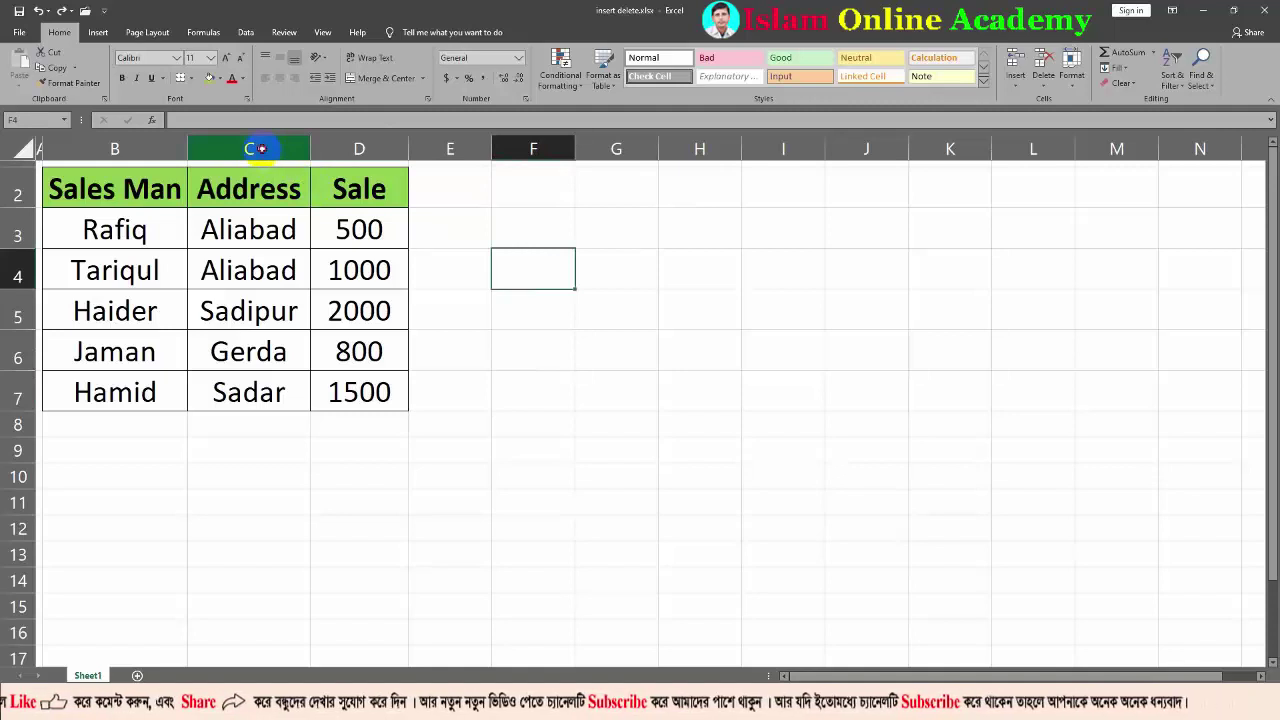
pyautogui.moveTo(261, 148)
pyautogui.mouseDown()
pyautogui.moveTo(346, 148)
pyautogui.moveTo(333, 148)
pyautogui.mouseUp()
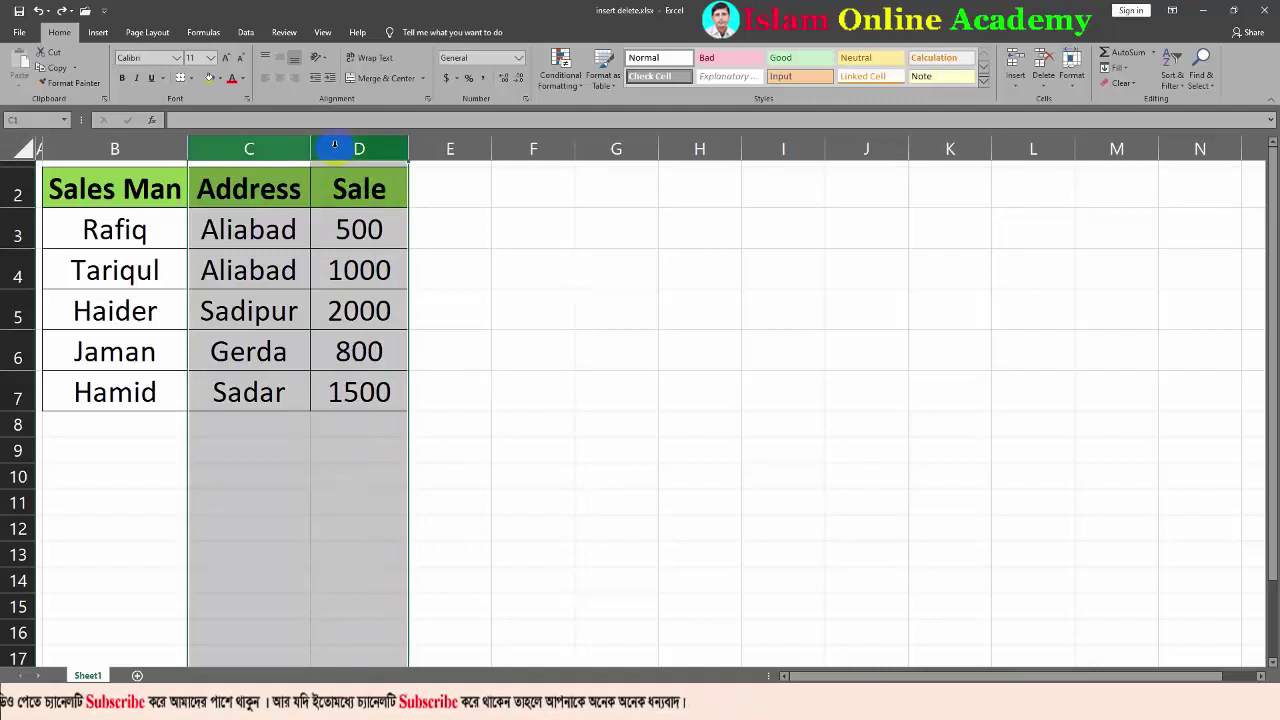
pyautogui.rightClick(334, 147)
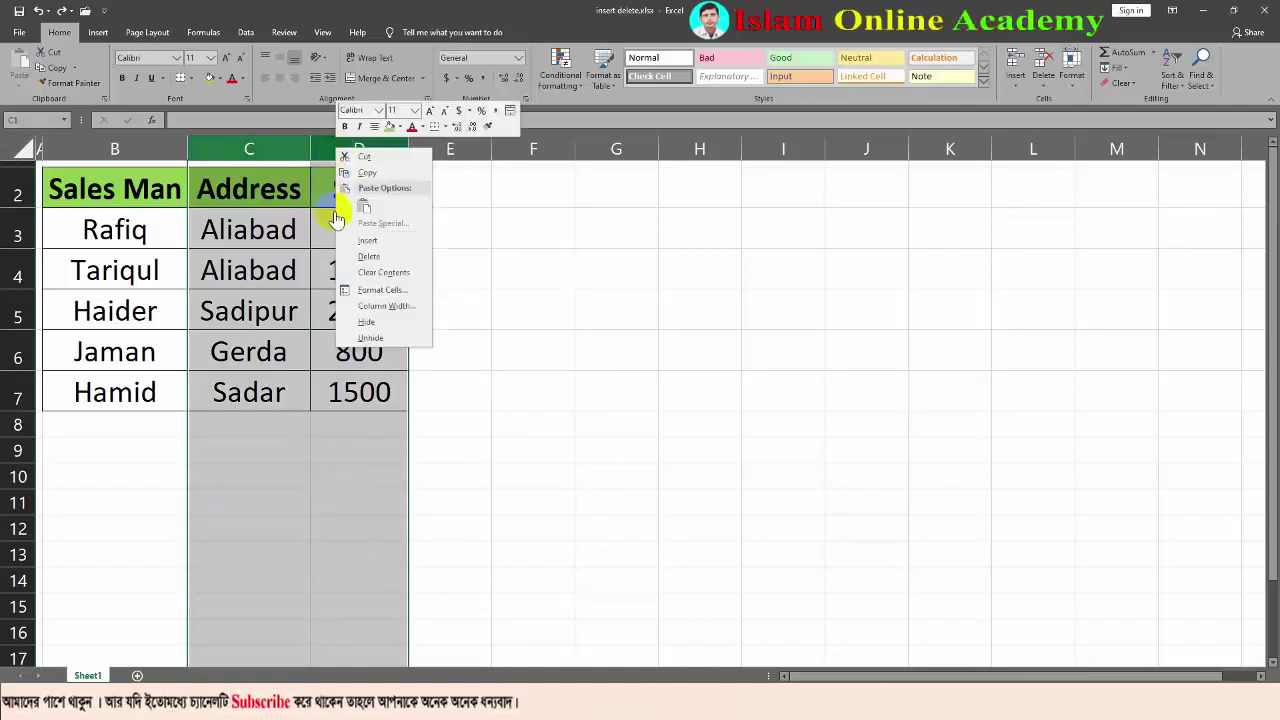
pyautogui.click(368, 242)
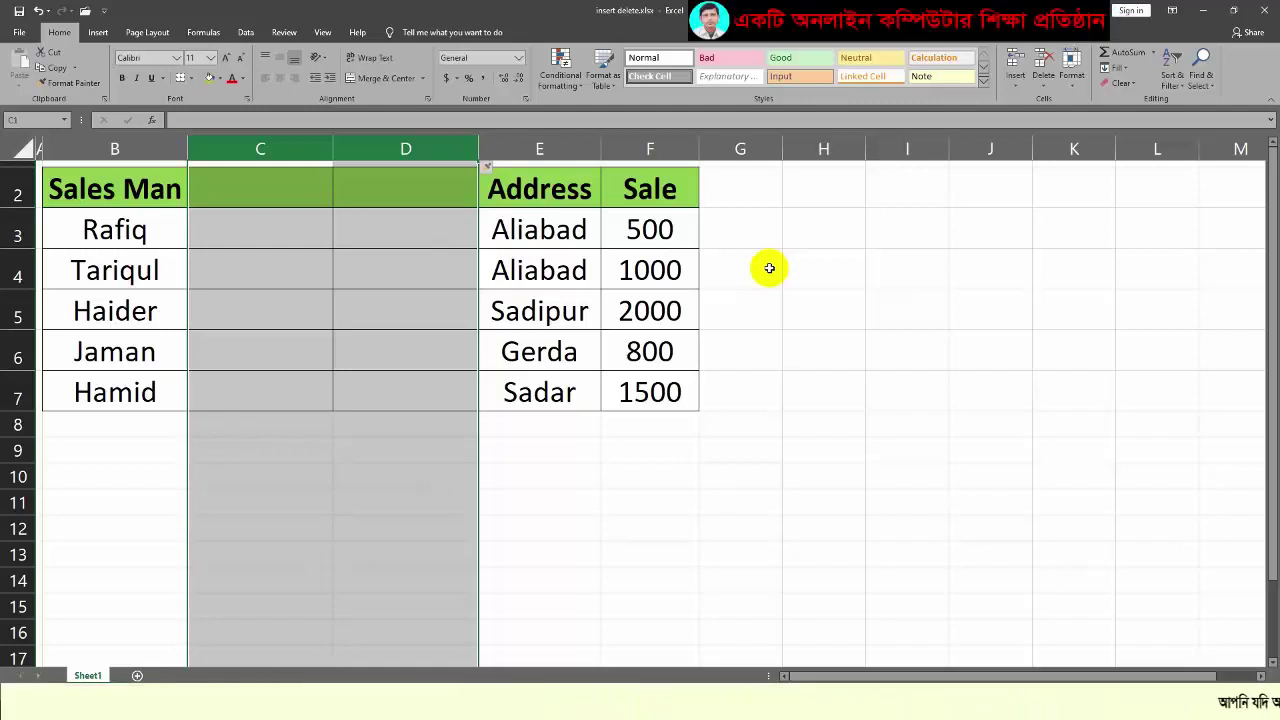
pyautogui.hotkey('ctrl', '-')
pyautogui.click(533, 350)
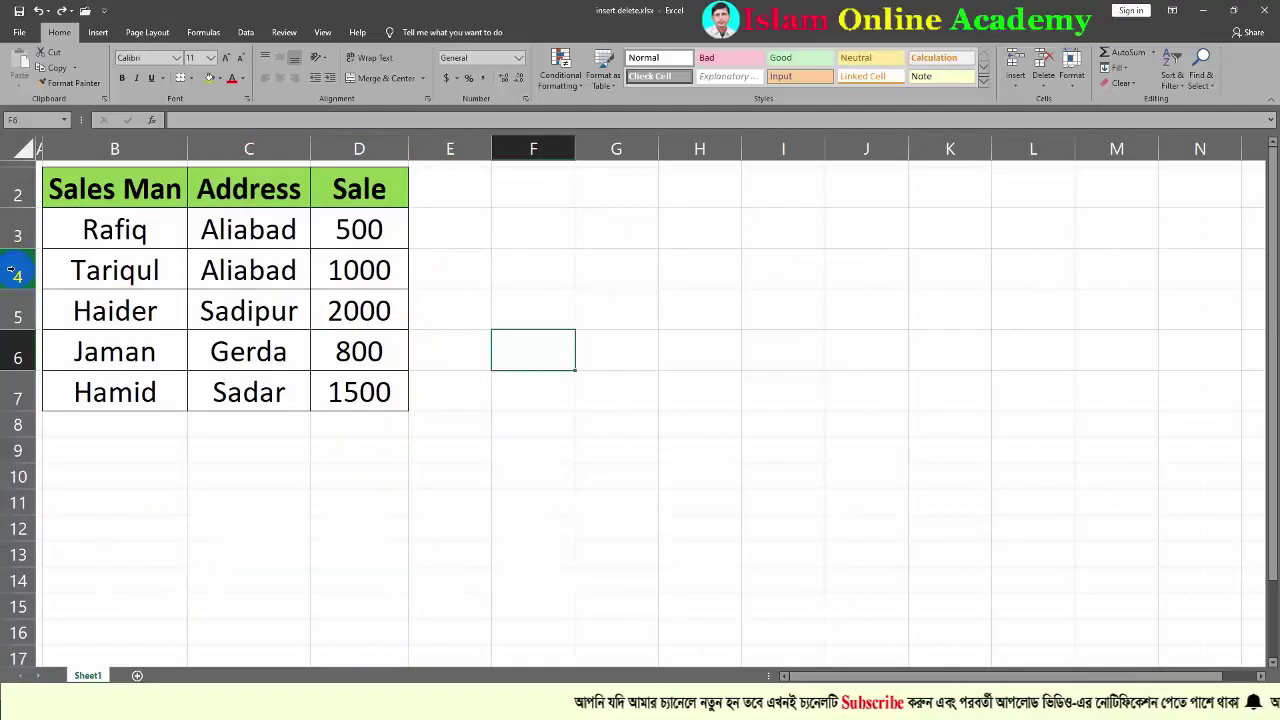
pyautogui.moveTo(10, 270); pyautogui.dragTo(6, 331)
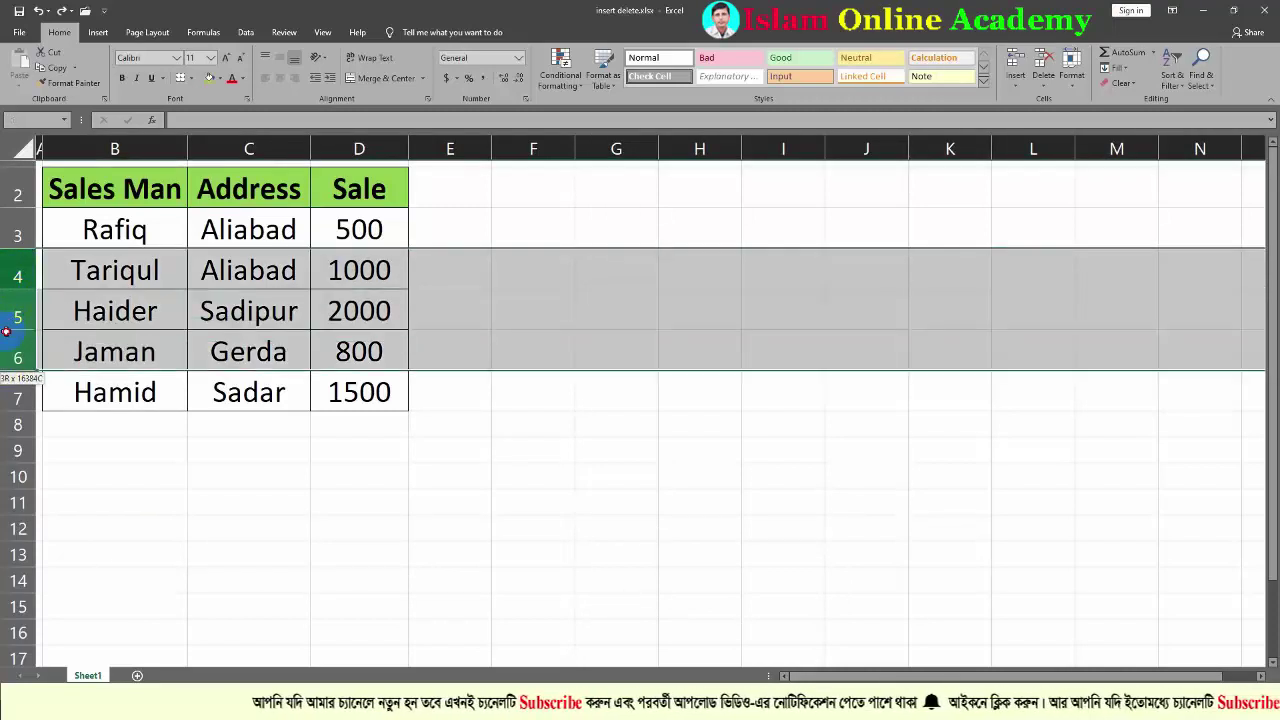
pyautogui.moveTo(6, 331); pyautogui.dragTo(7, 332)
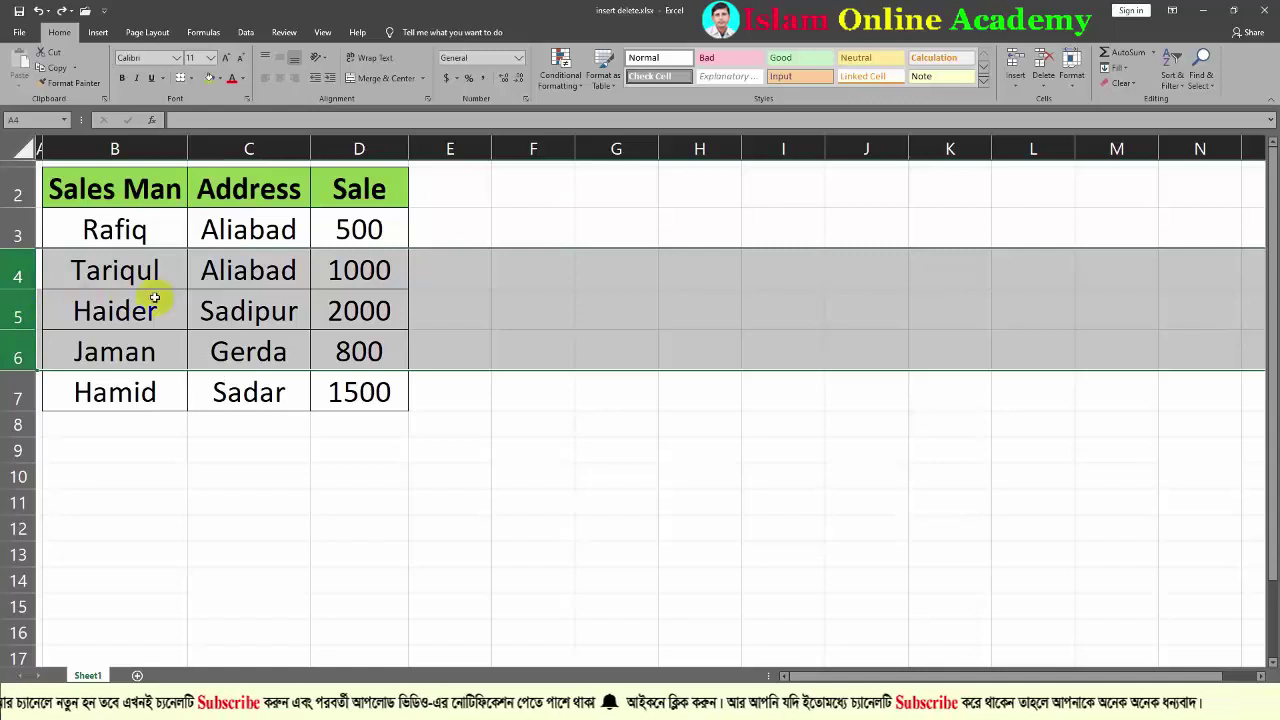
pyautogui.rightClick(17, 313)
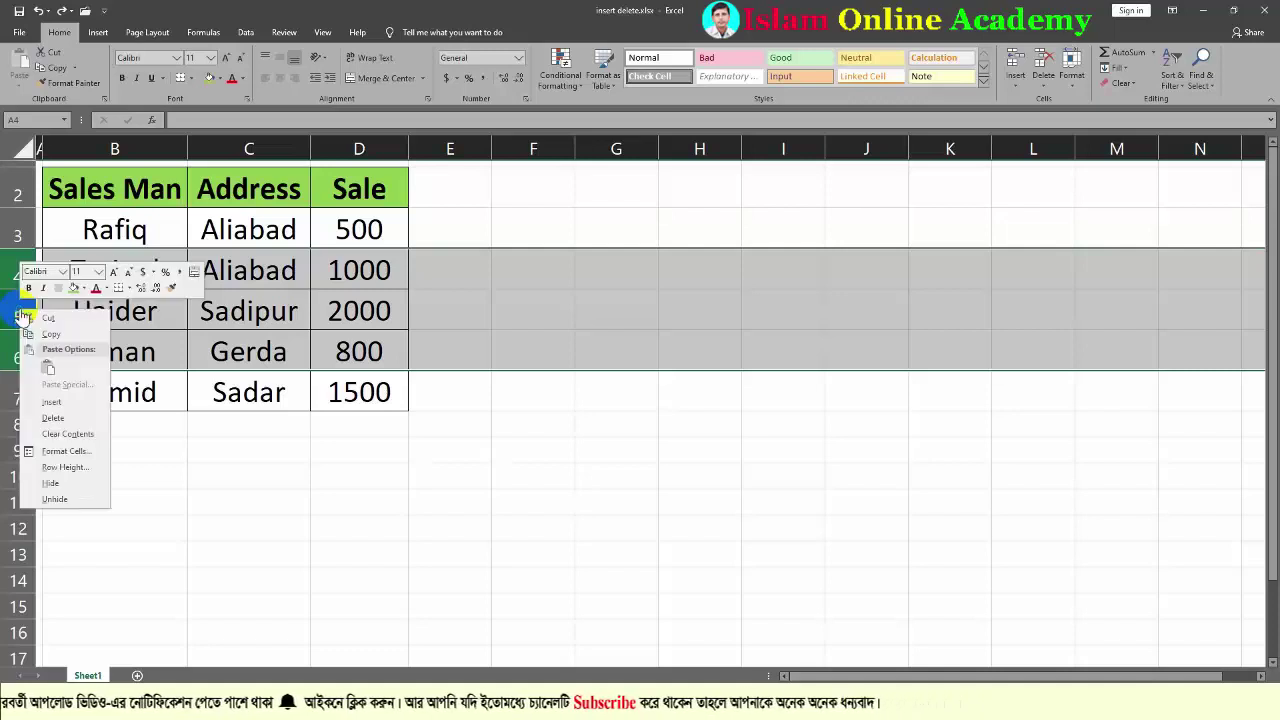
pyautogui.click(50, 401)
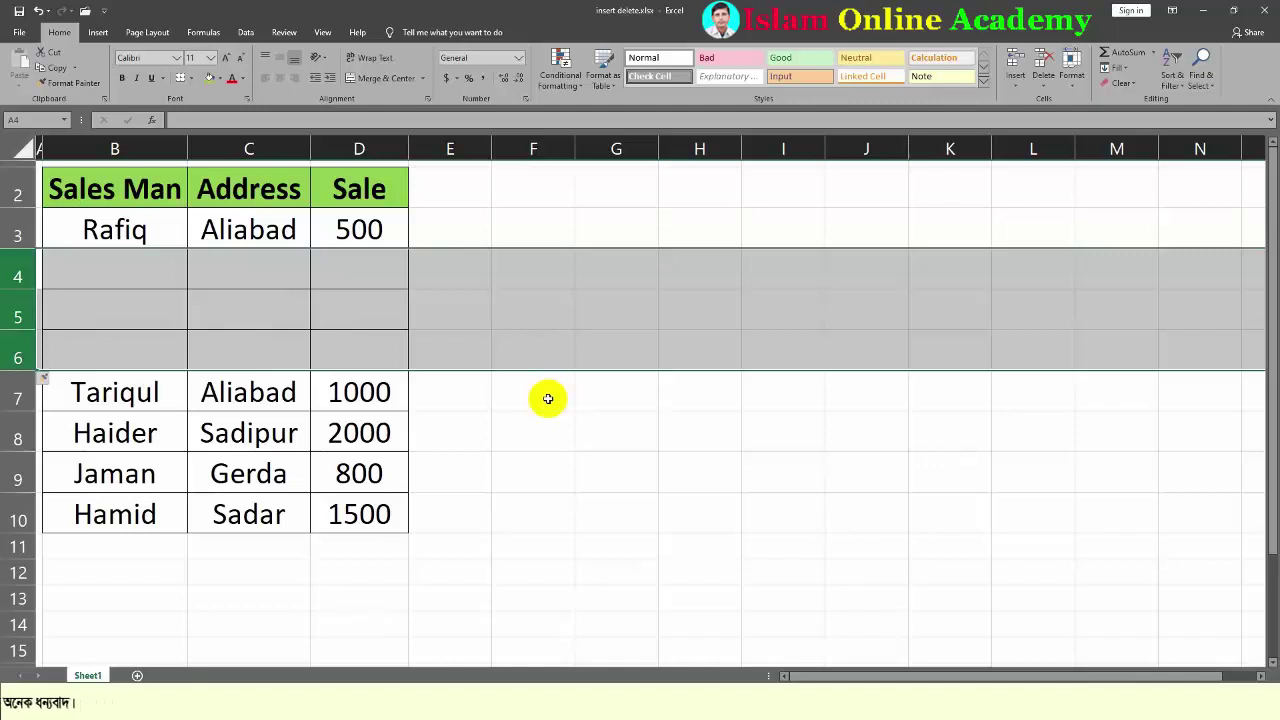
pyautogui.click(548, 399)
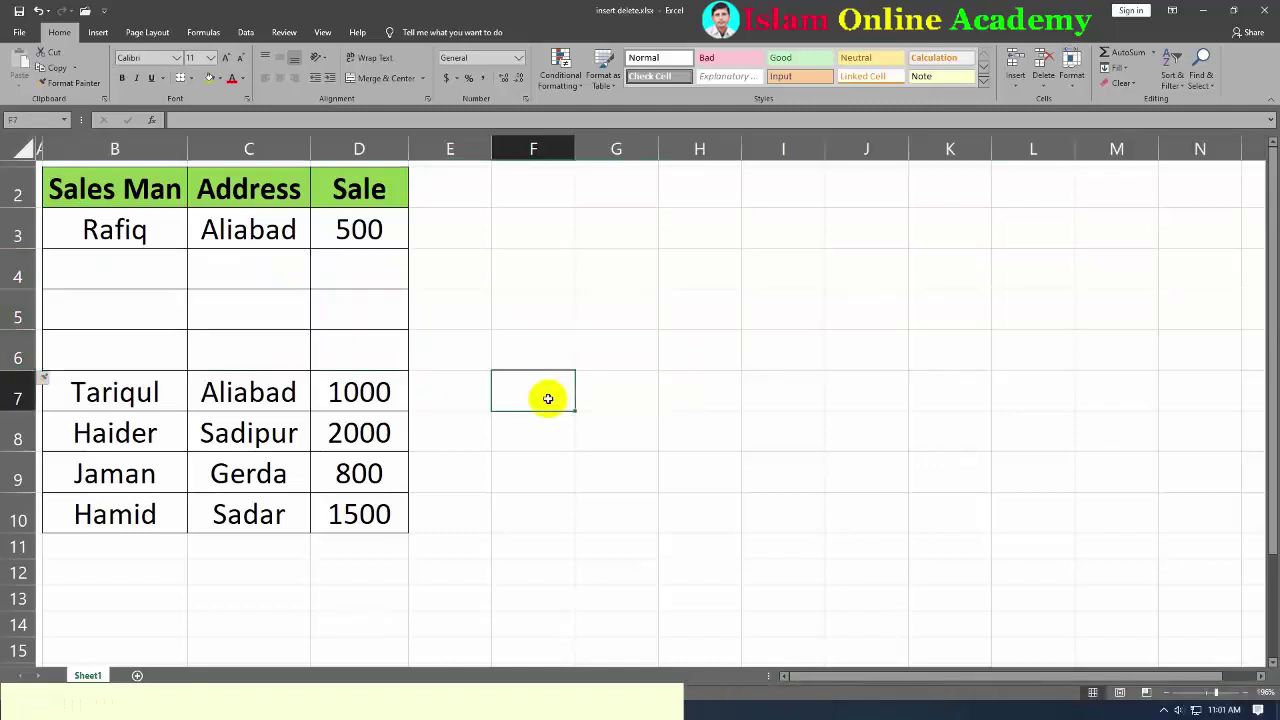
pyautogui.hotkey('ctrl', 'z')
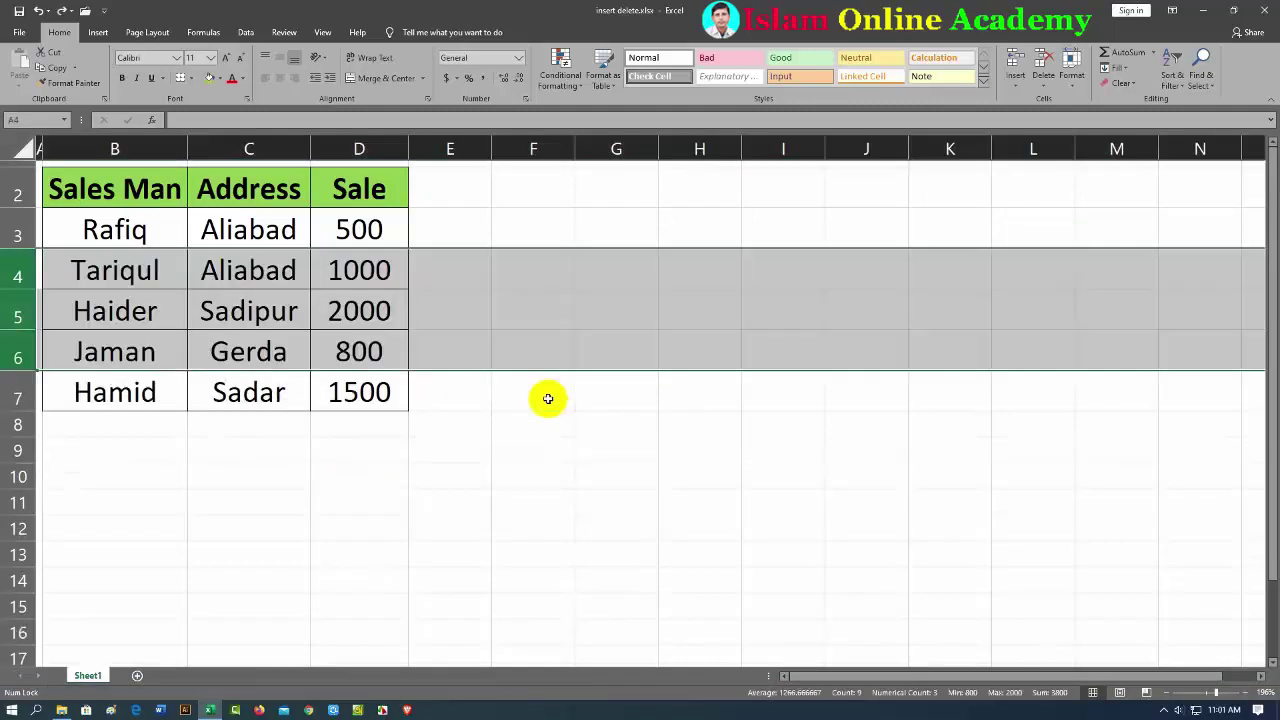
pyautogui.click(436, 408)
pyautogui.click(669, 396)
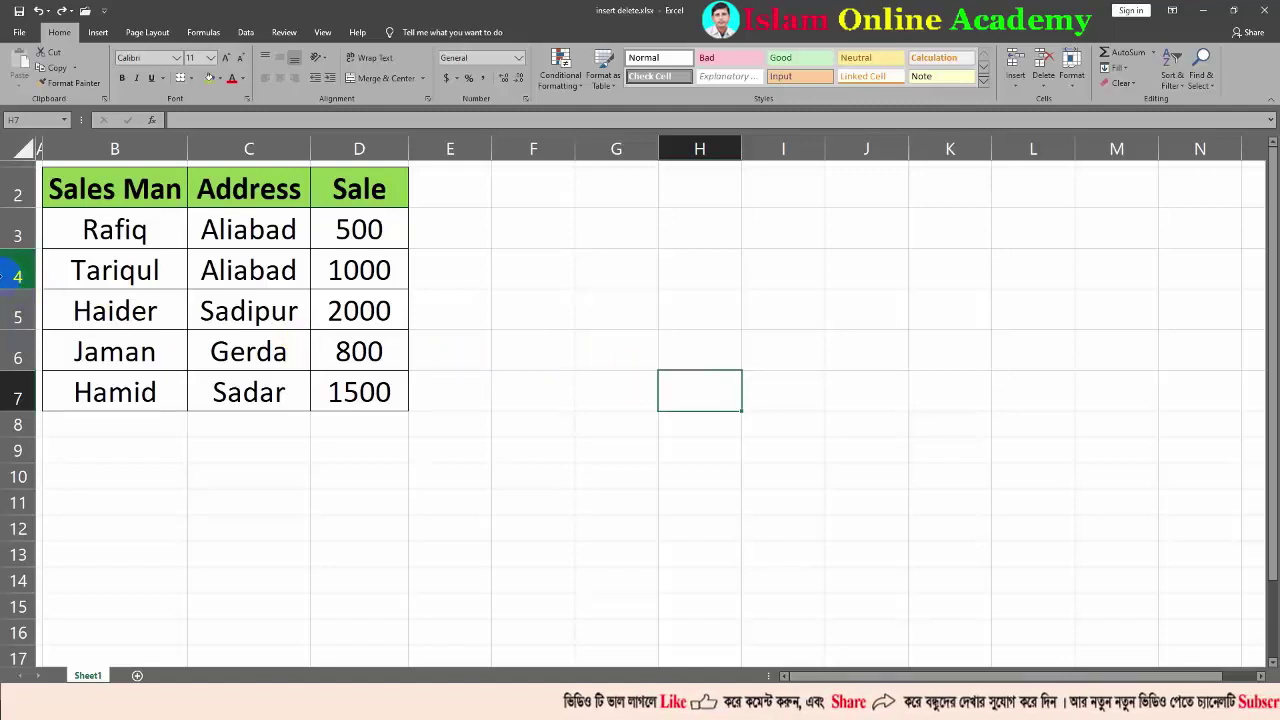
pyautogui.moveTo(4, 274); pyautogui.dragTo(3, 345)
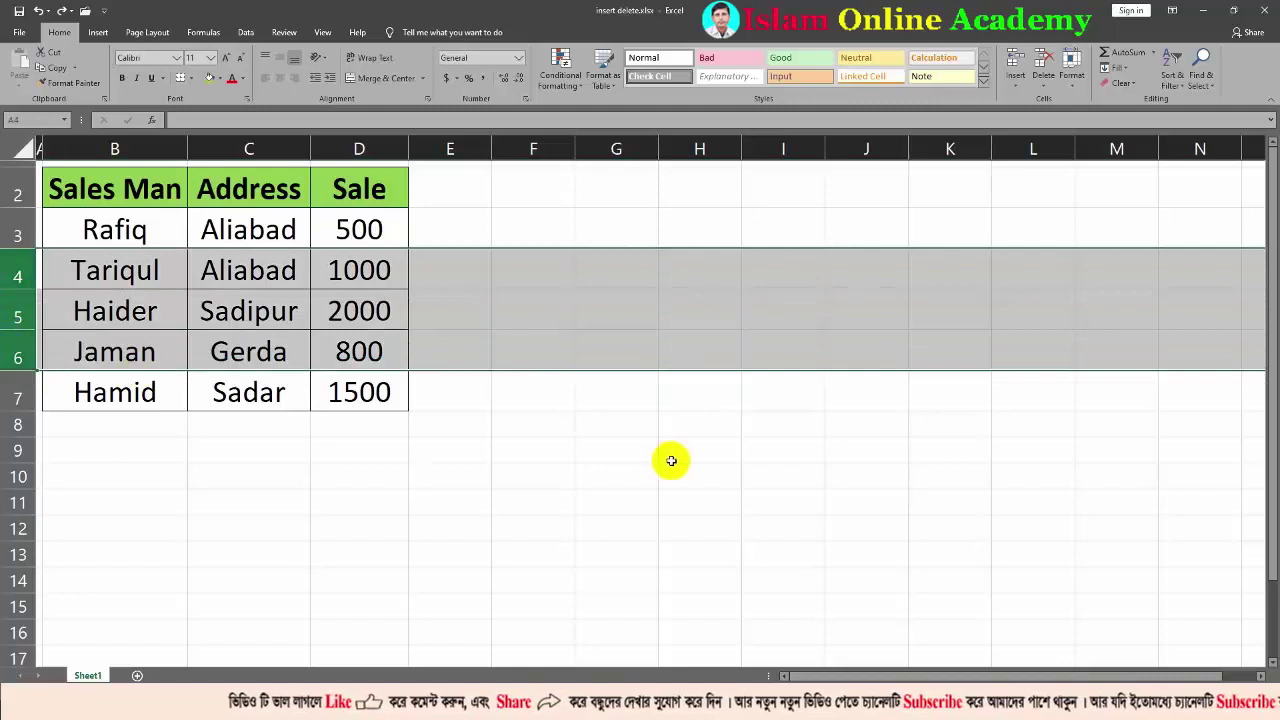
pyautogui.hotkey('alt', 'i')
pyautogui.press('r')
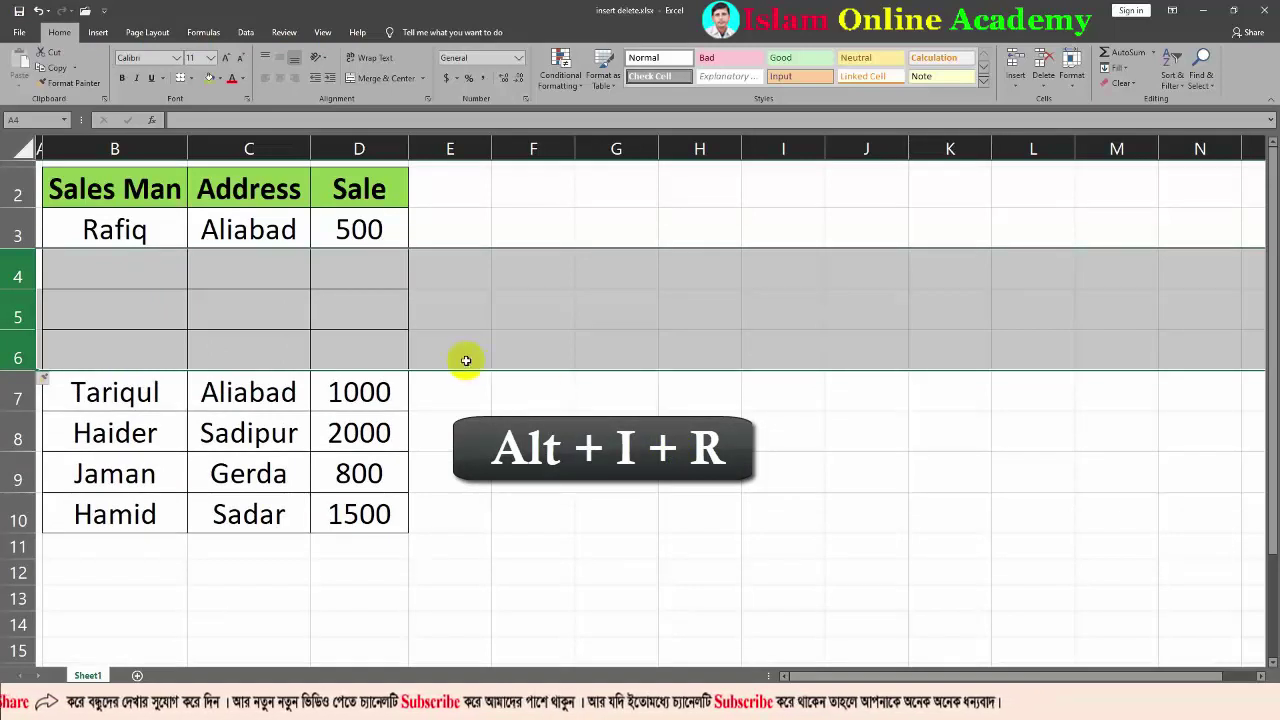
pyautogui.hotkey('ctrl', '-')
pyautogui.moveTo(129, 271); pyautogui.dragTo(137, 308)
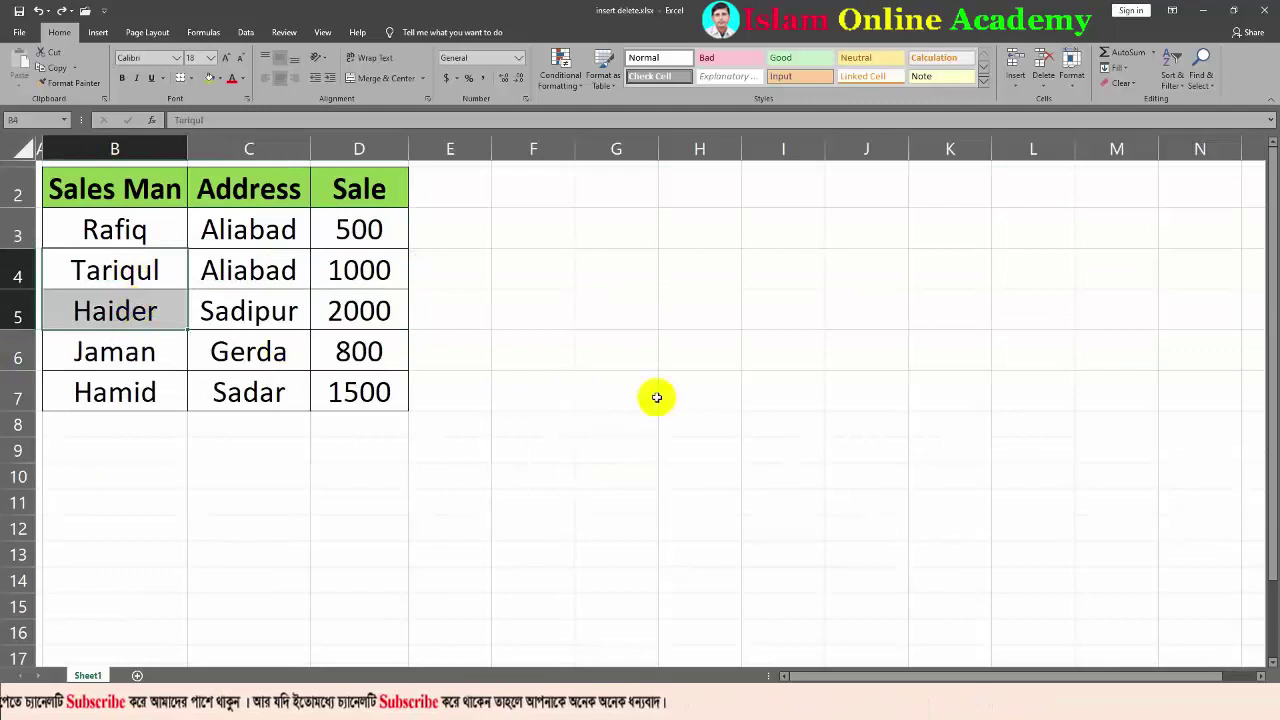
pyautogui.hotkey('ctrl', 'shift', '+')
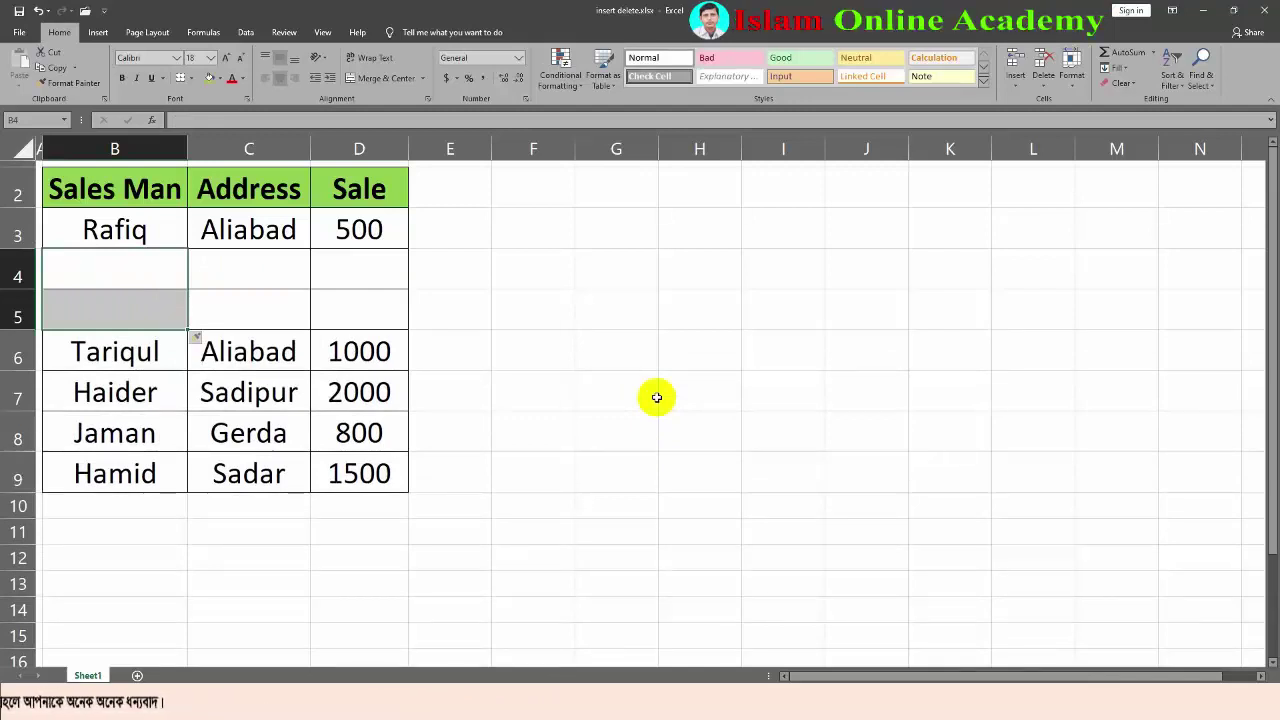
pyautogui.hotkey('ctrl', '-')
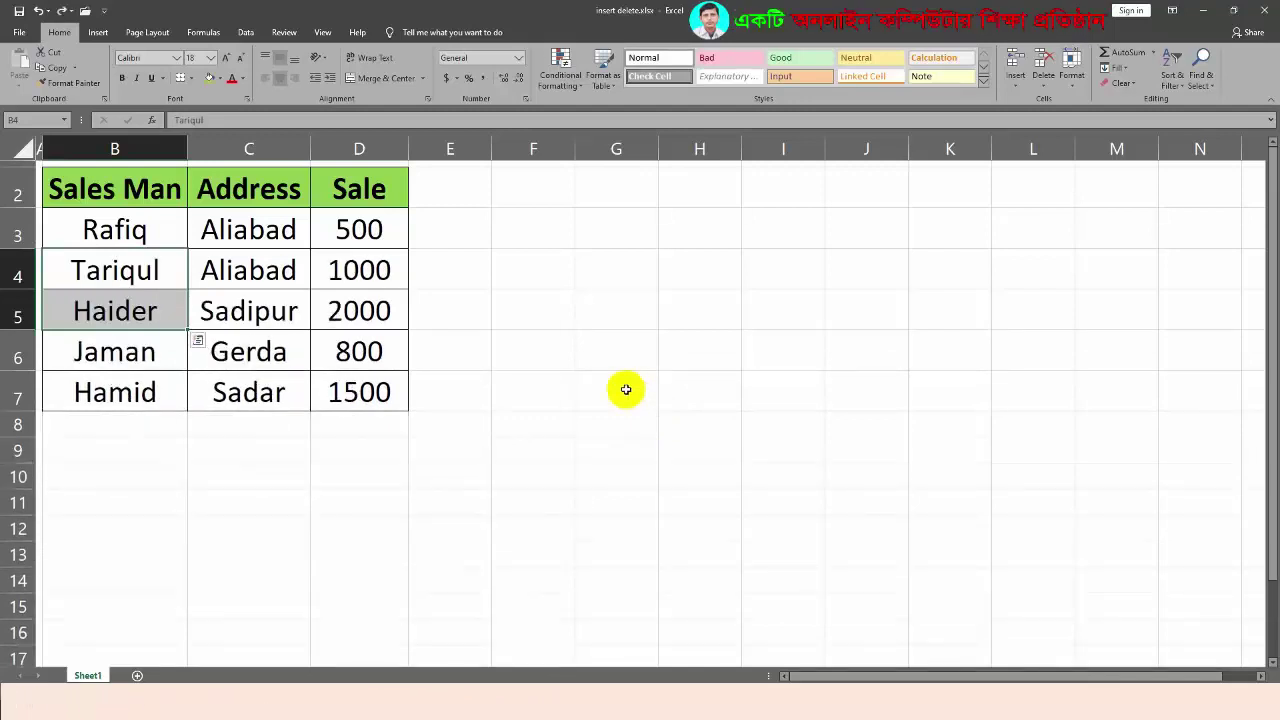
pyautogui.click(622, 390)
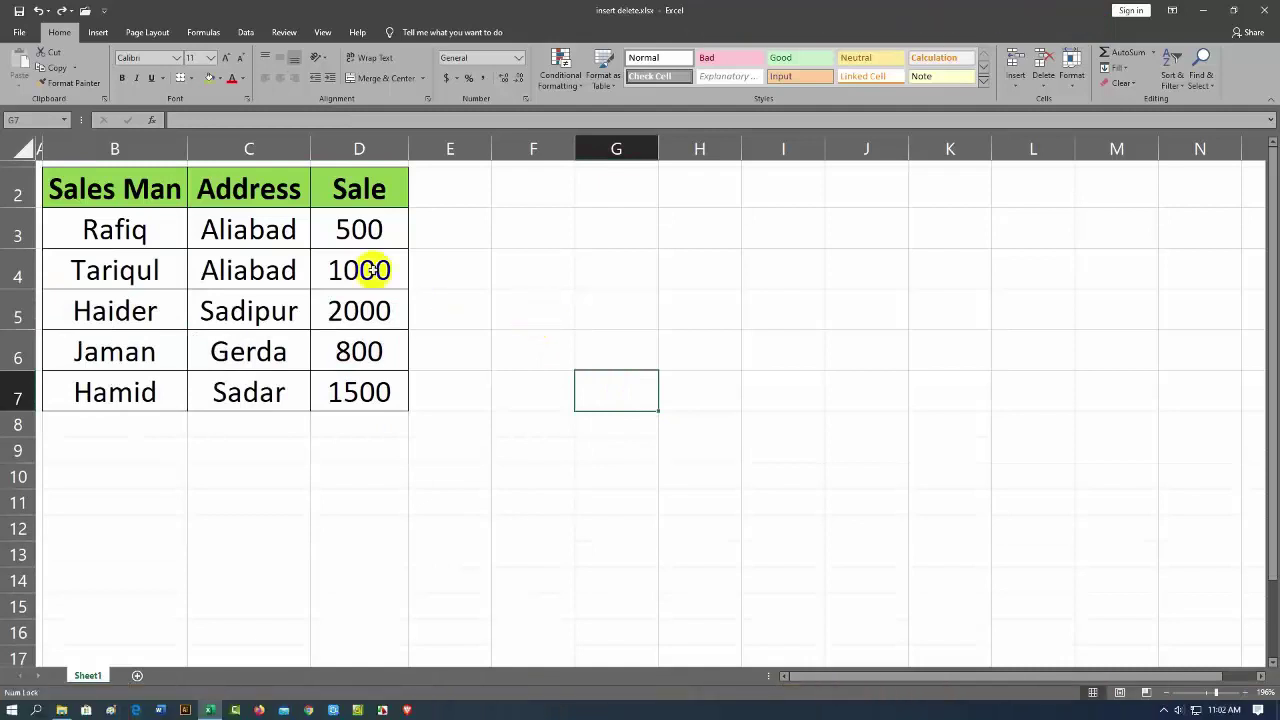
pyautogui.moveTo(255, 230); pyautogui.dragTo(331, 232)
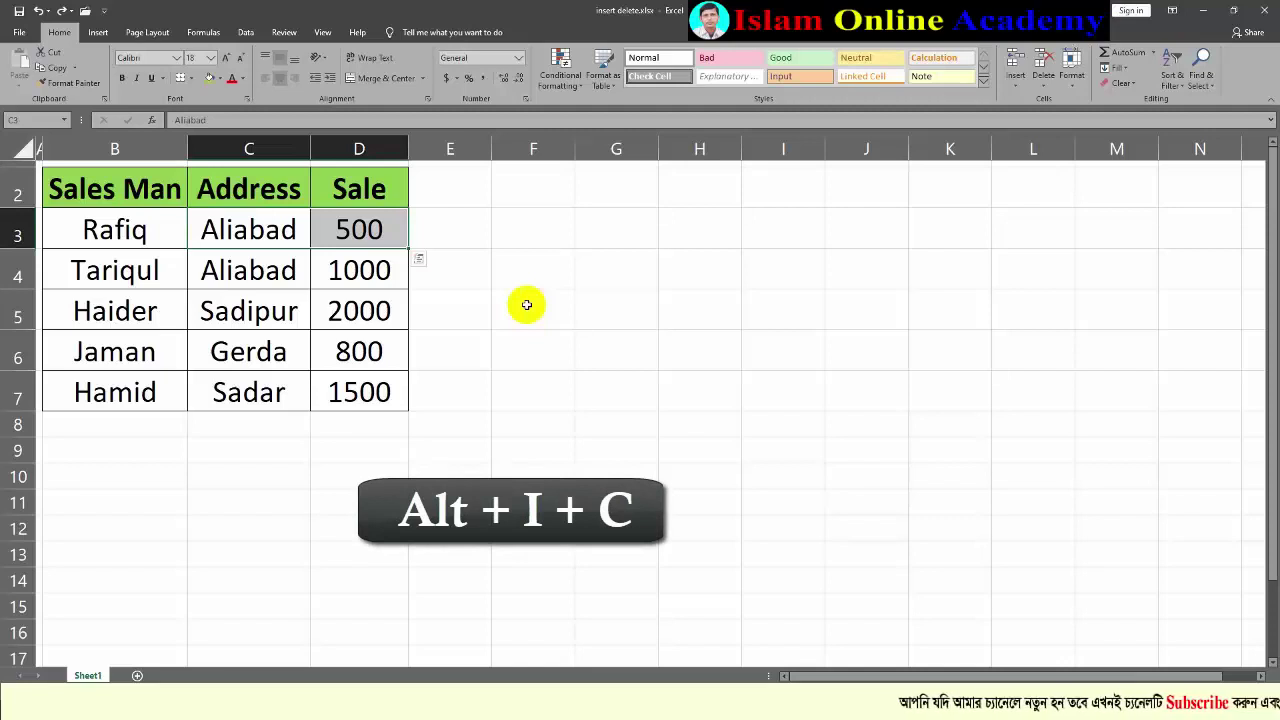
pyautogui.hotkey('alt', 'i')
pyautogui.press('c')
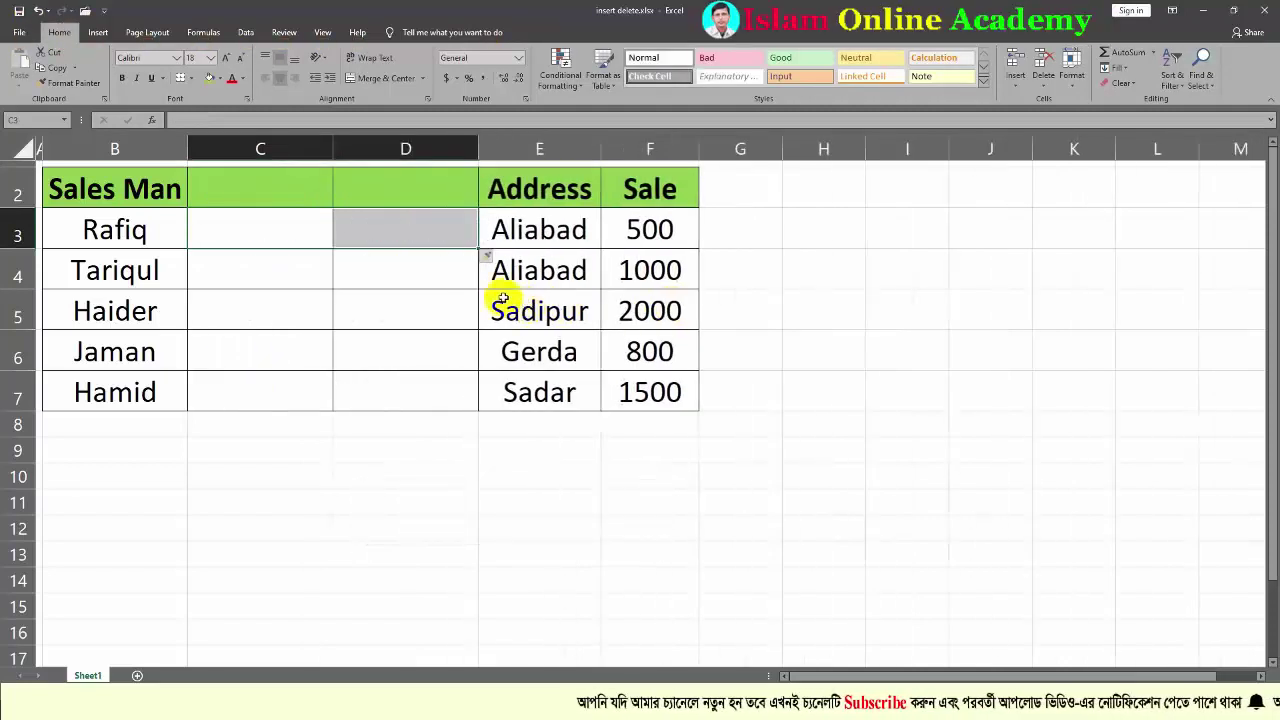
pyautogui.hotkey('ctrl', '-')
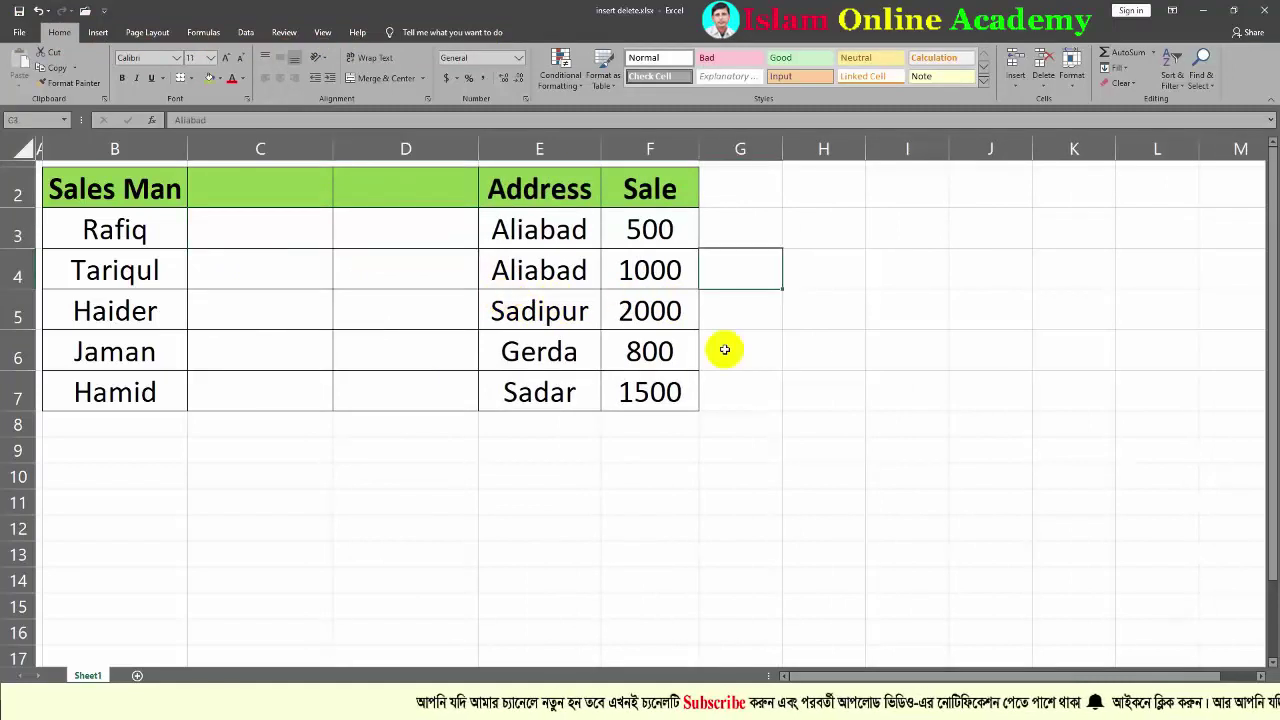
pyautogui.click(540, 243)
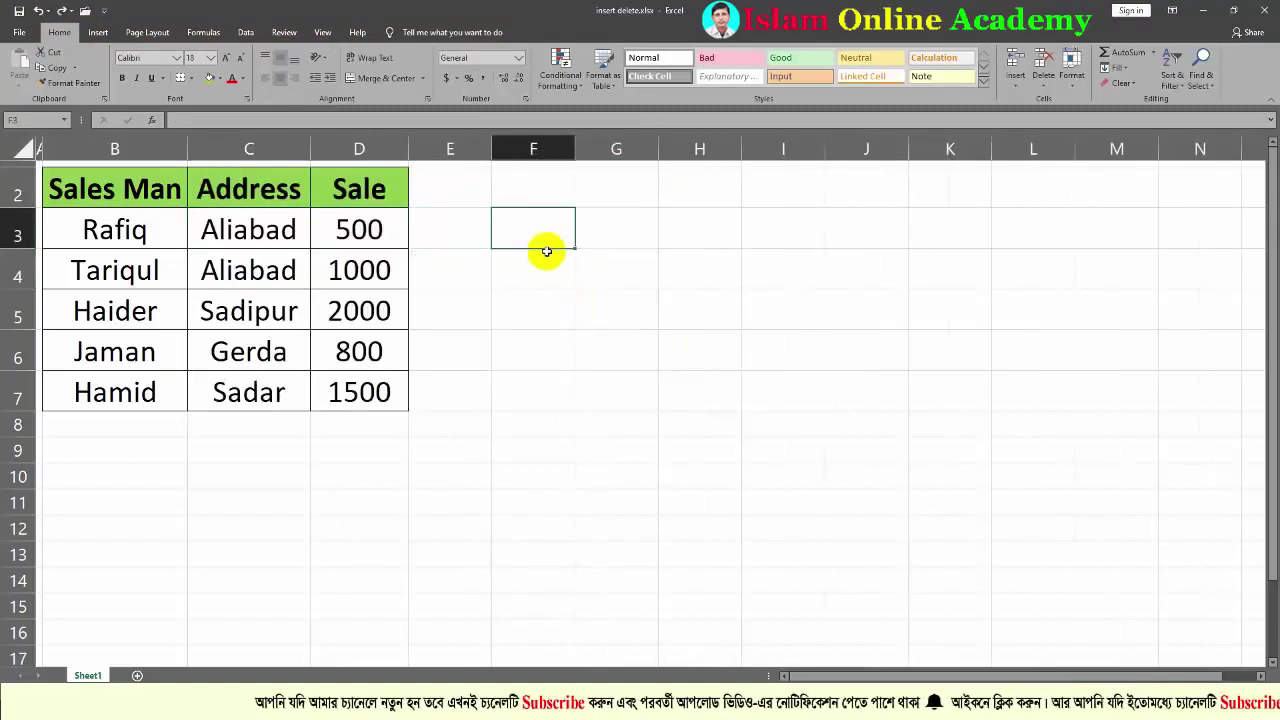
pyautogui.press('Left')
pyautogui.press('Left')
pyautogui.press('Left')
pyautogui.press('Down')
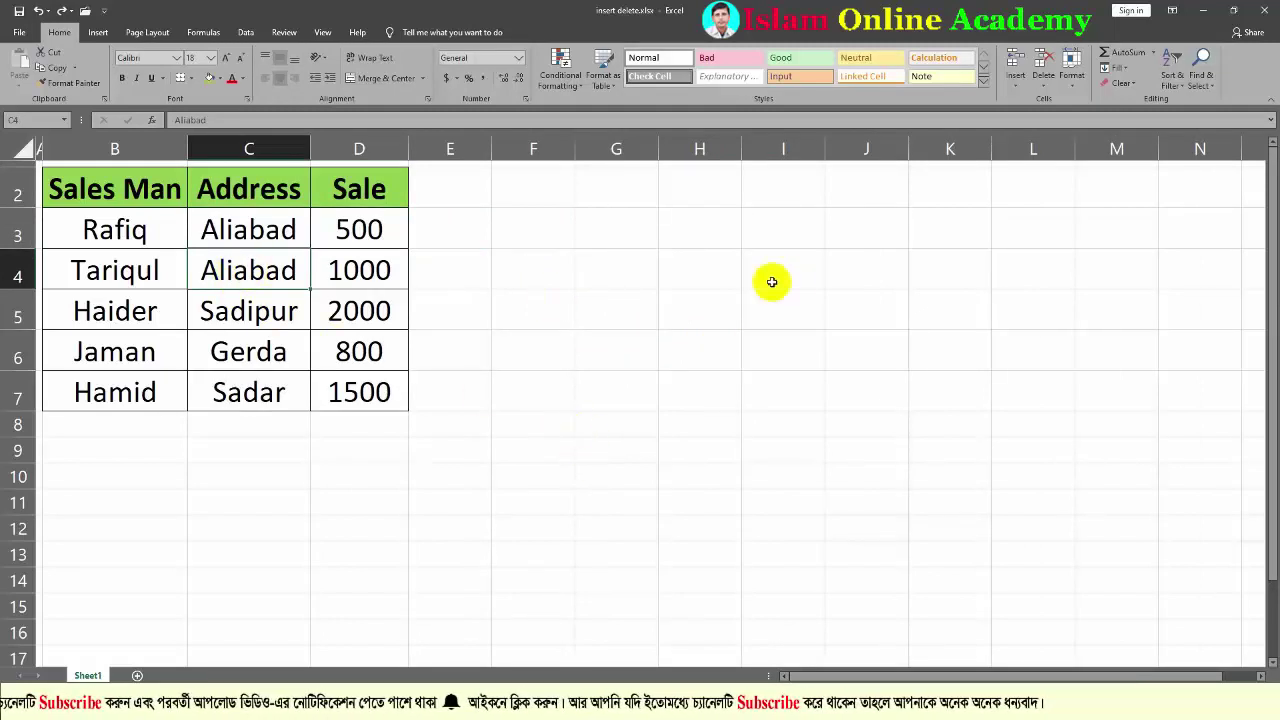
pyautogui.click(1047, 92)
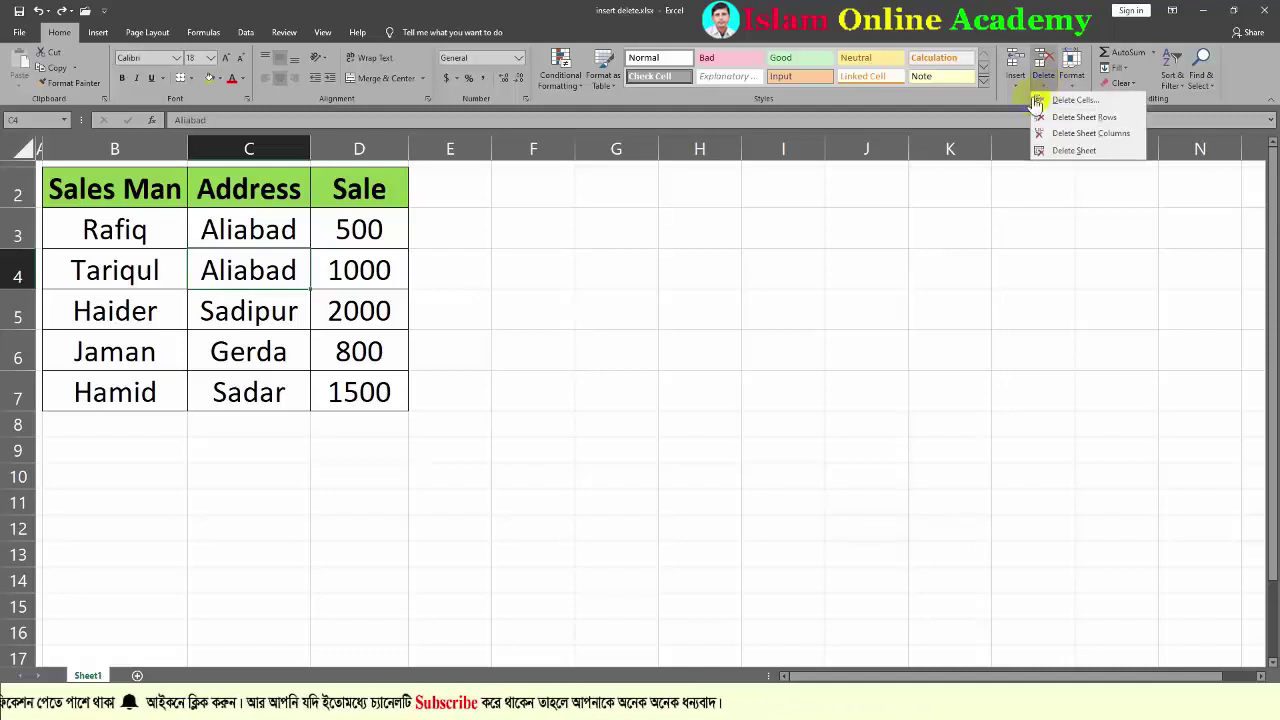
pyautogui.click(1073, 101)
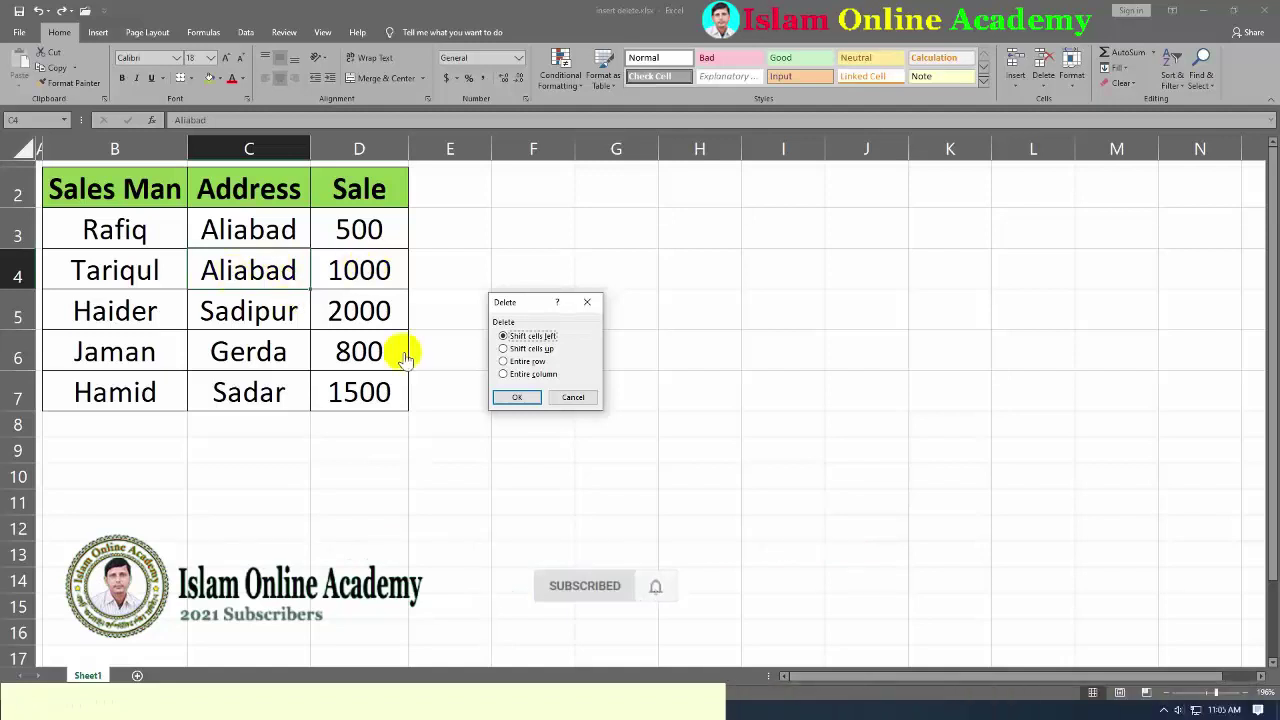
pyautogui.click(515, 397)
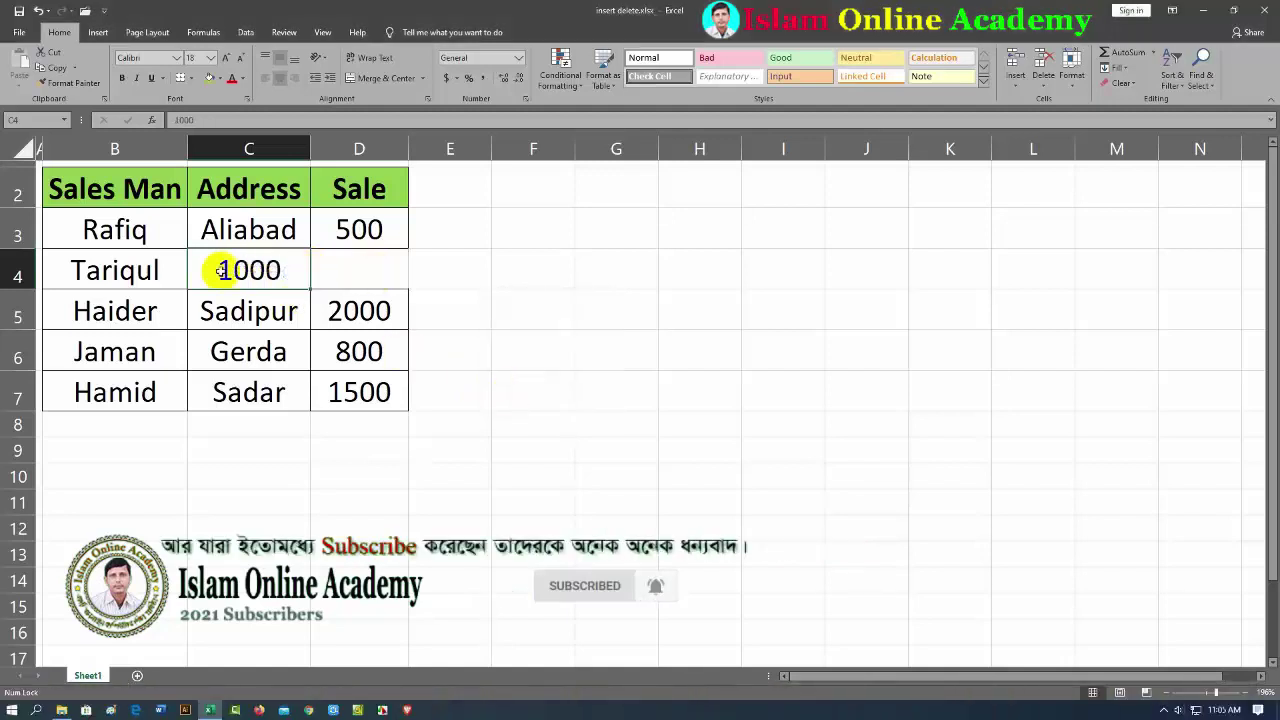
pyautogui.hotkey('ctrl', 'z')
pyautogui.click(1043, 80)
pyautogui.click(1065, 113)
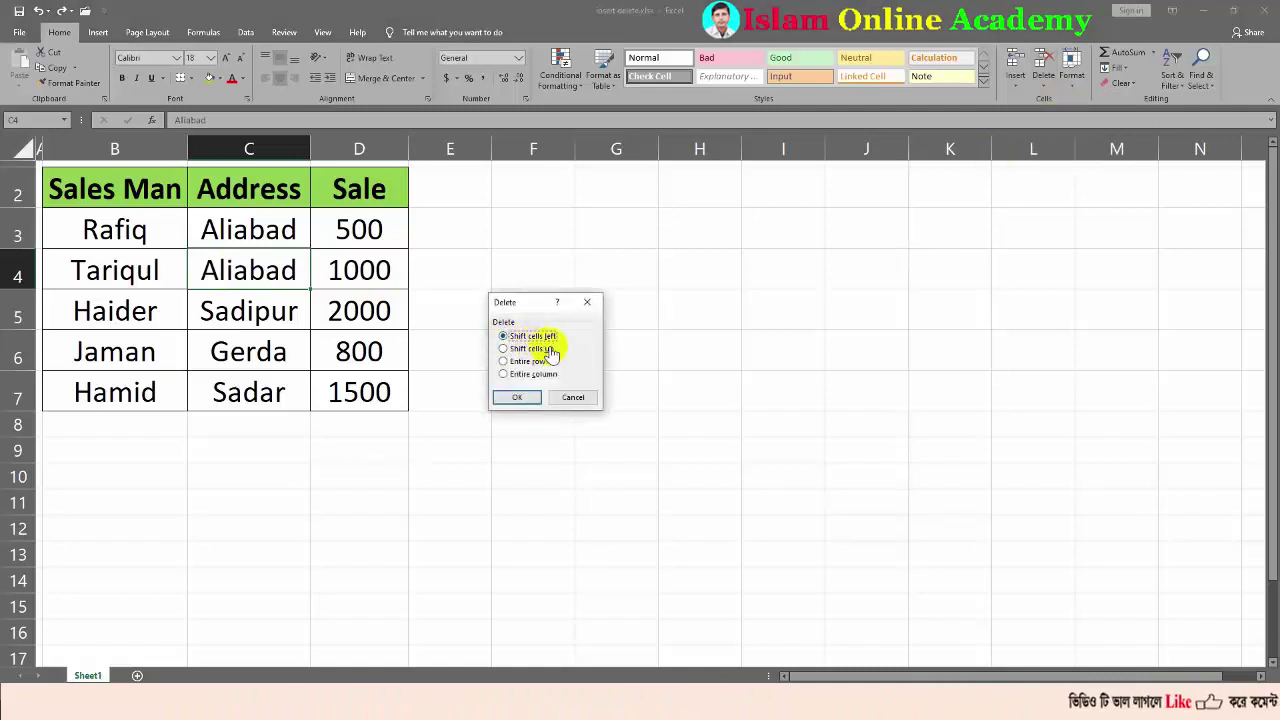
pyautogui.click(504, 349)
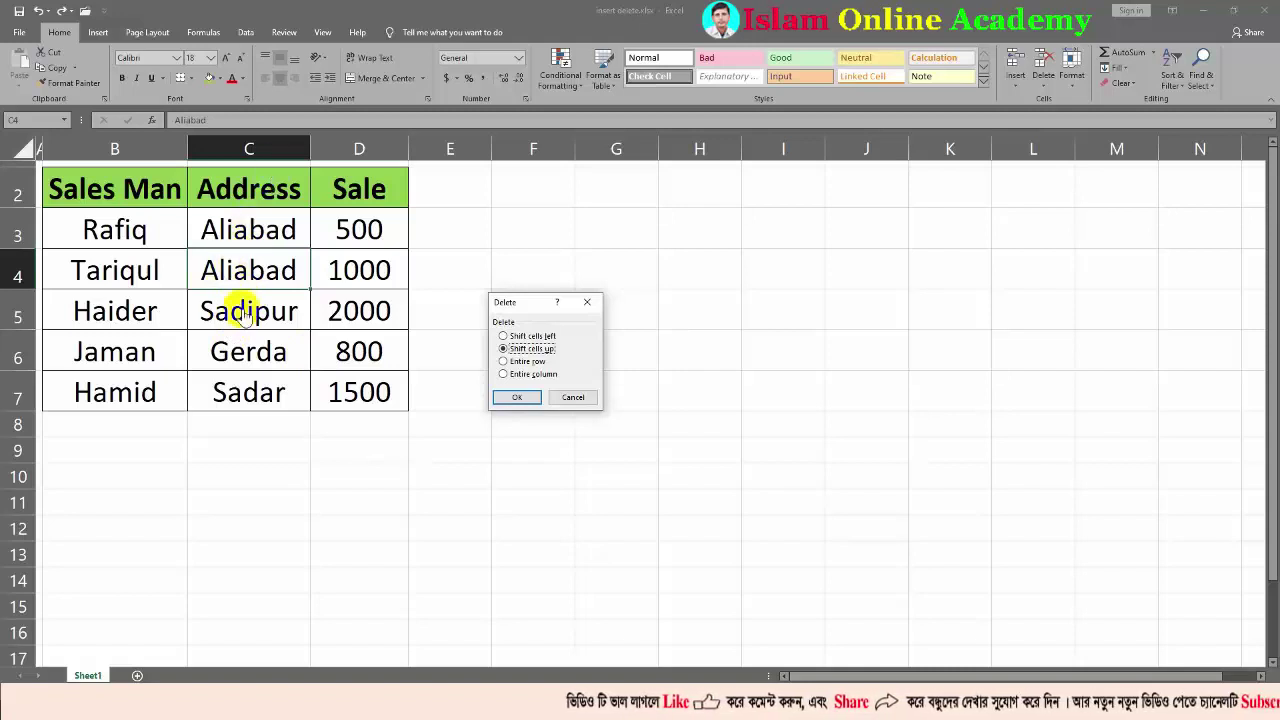
pyautogui.click(517, 398)
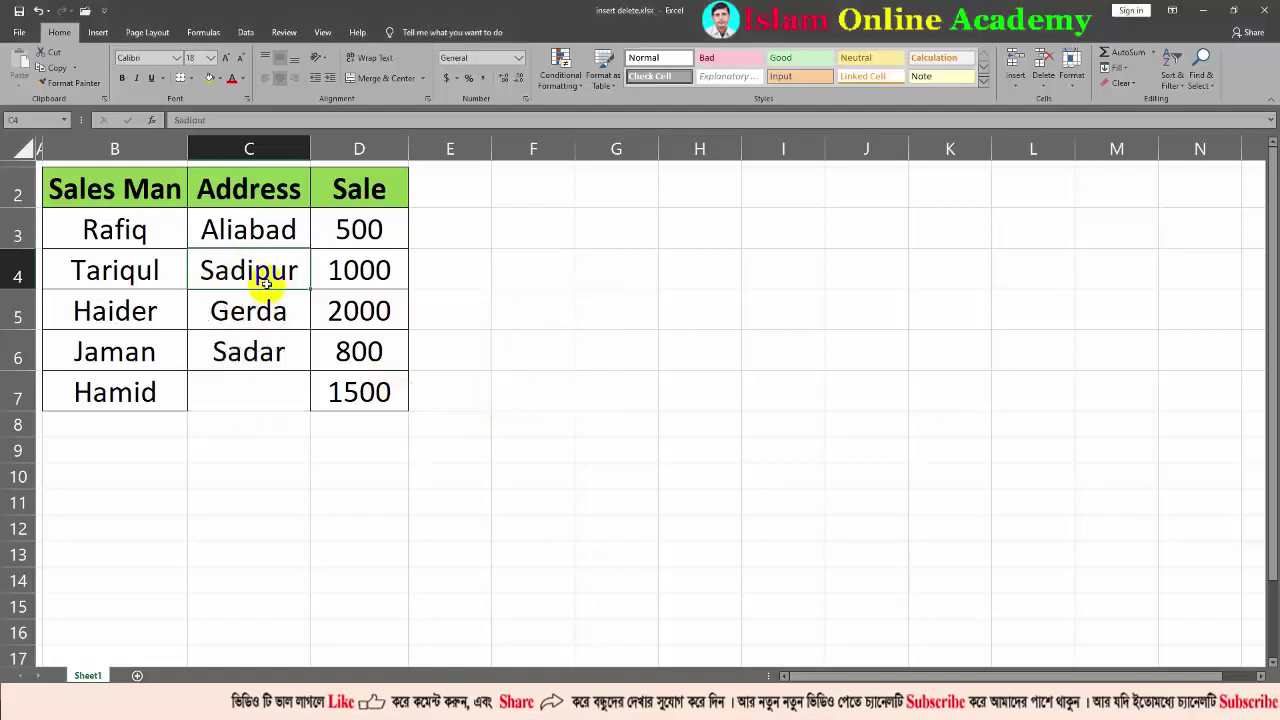
pyautogui.hotkey('ctrl', 'z')
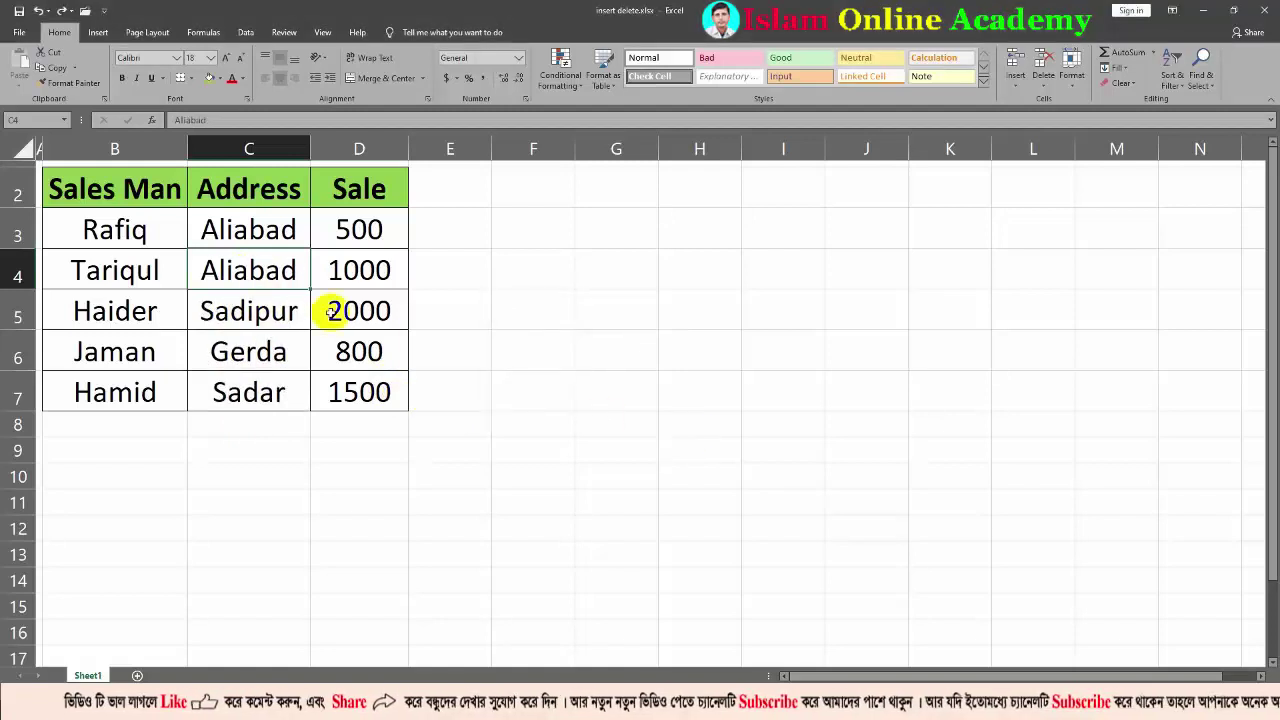
pyautogui.moveTo(257, 271); pyautogui.dragTo(260, 305)
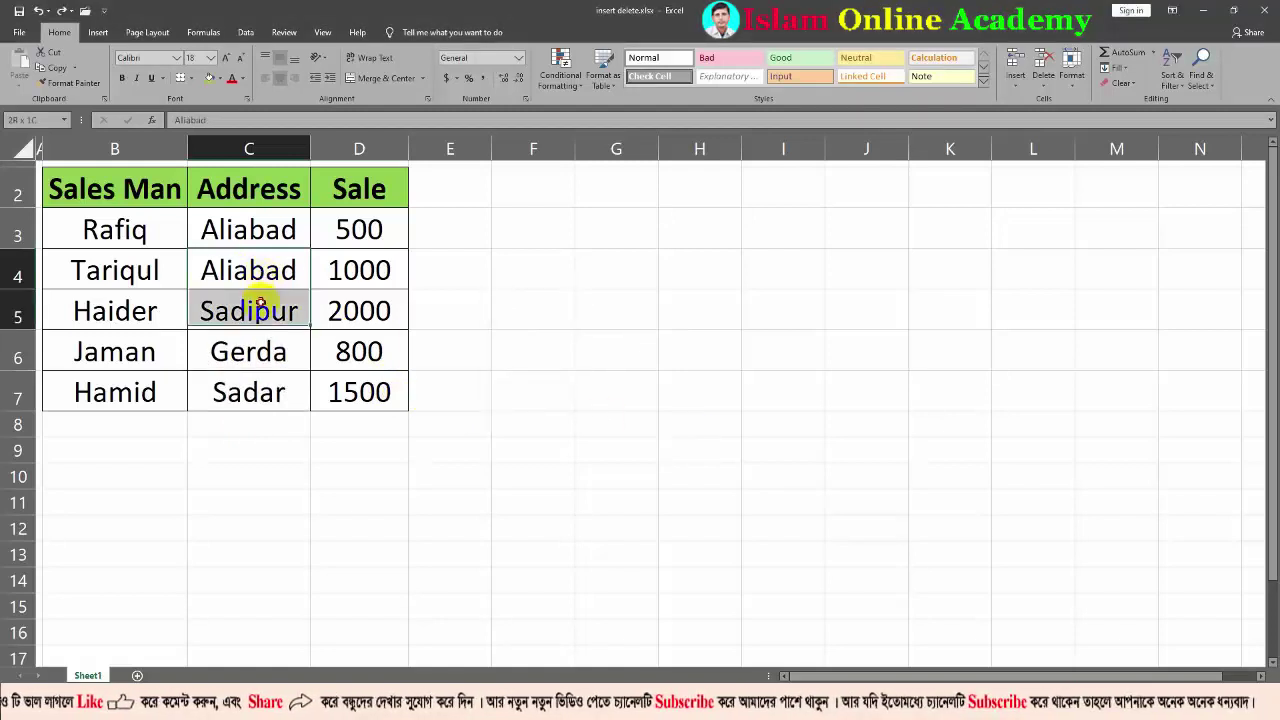
pyautogui.click(1043, 82)
pyautogui.click(1070, 100)
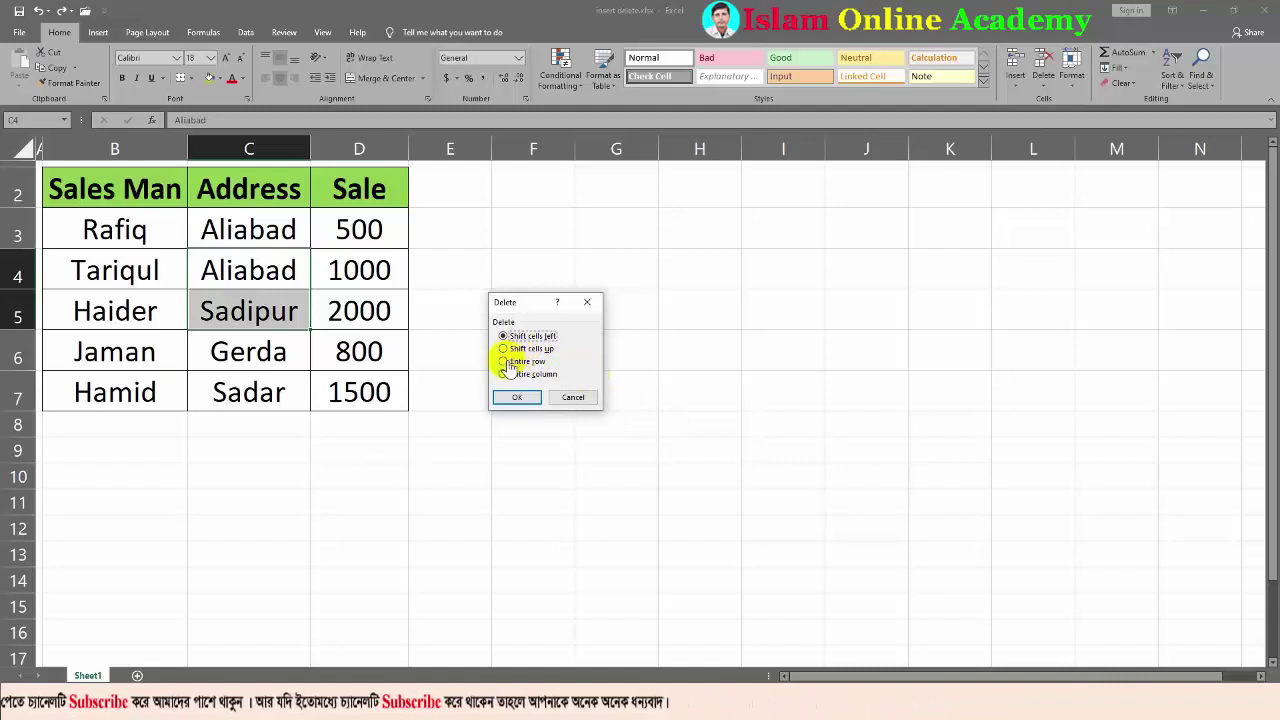
pyautogui.click(504, 362)
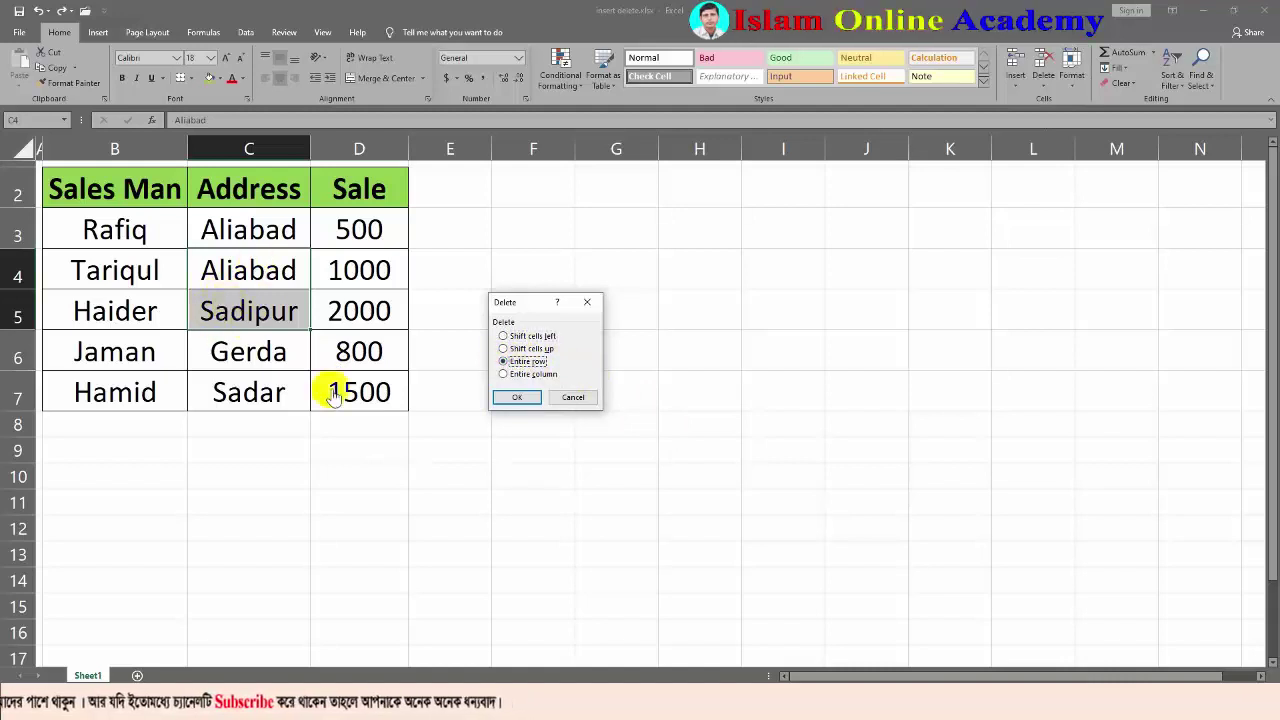
pyautogui.click(517, 398)
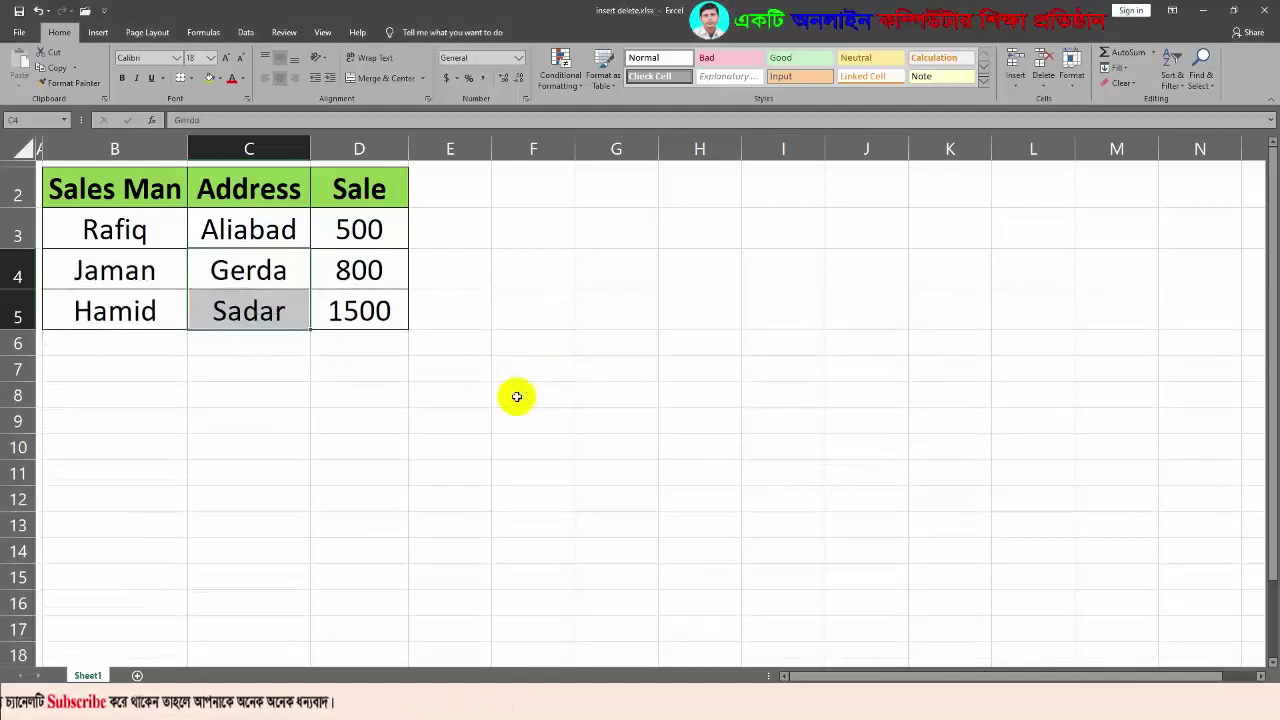
pyautogui.hotkey('ctrl', 'z')
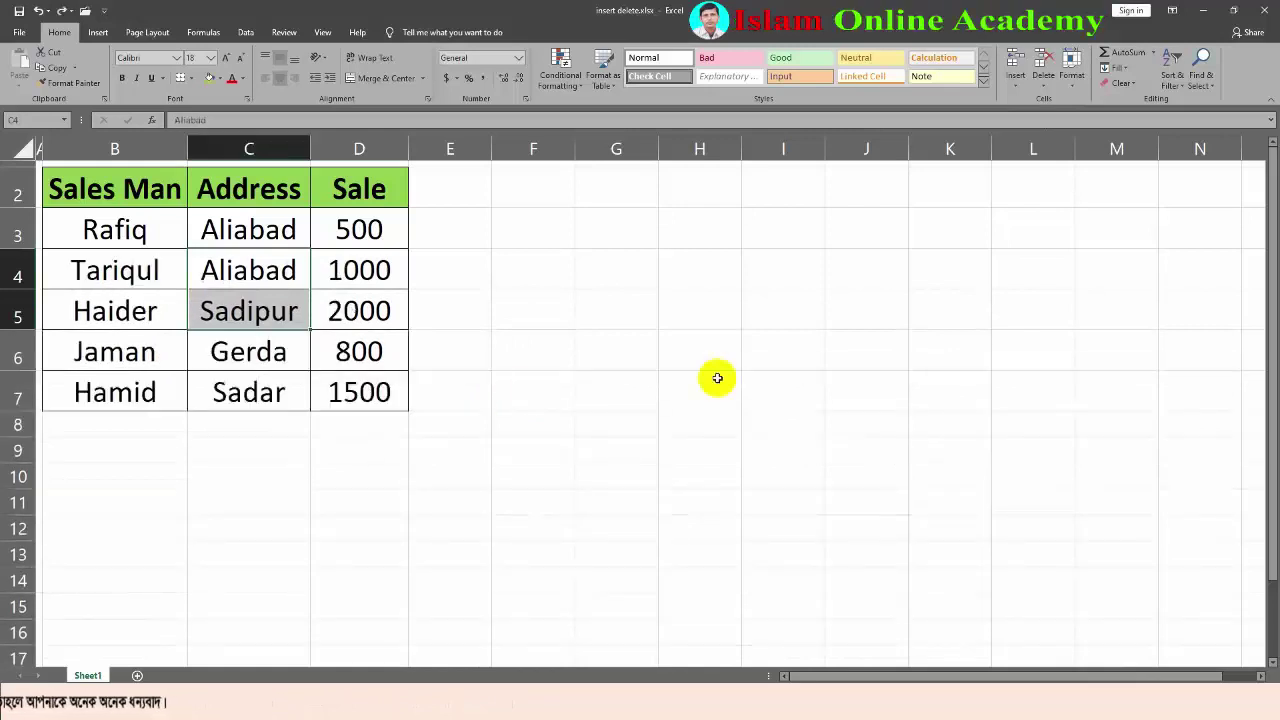
pyautogui.click(1022, 230)
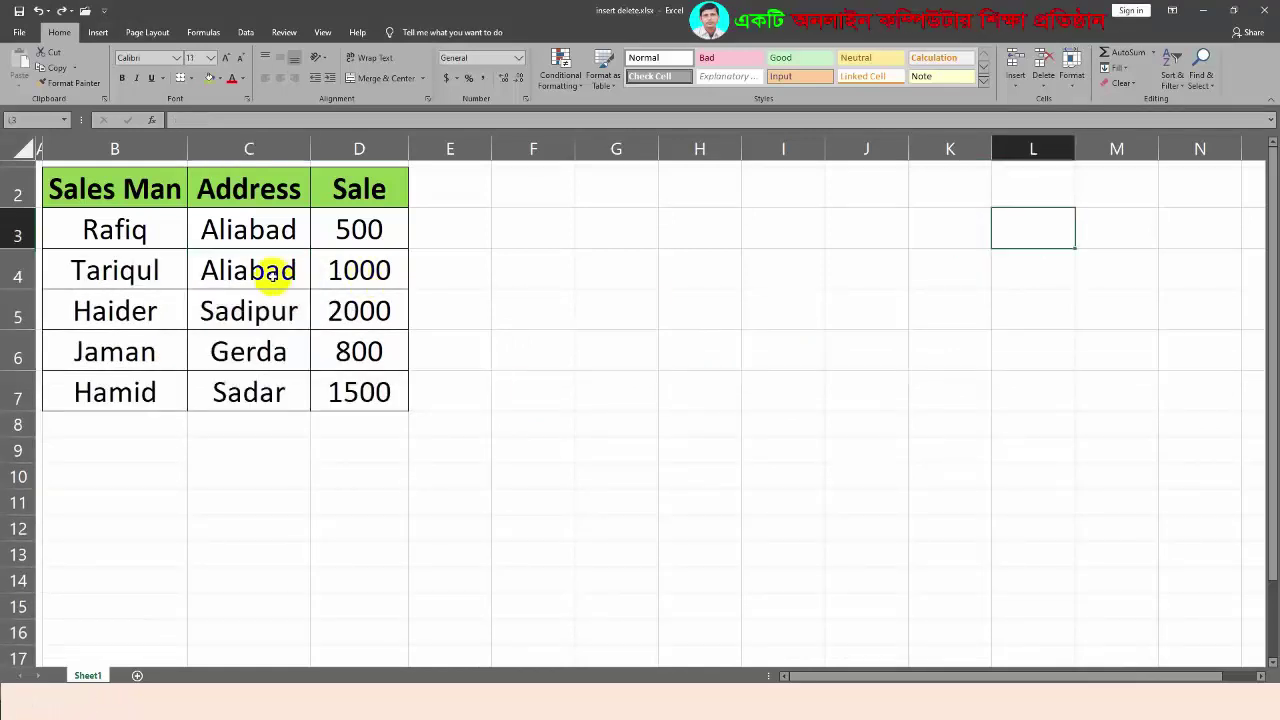
pyautogui.click(263, 271)
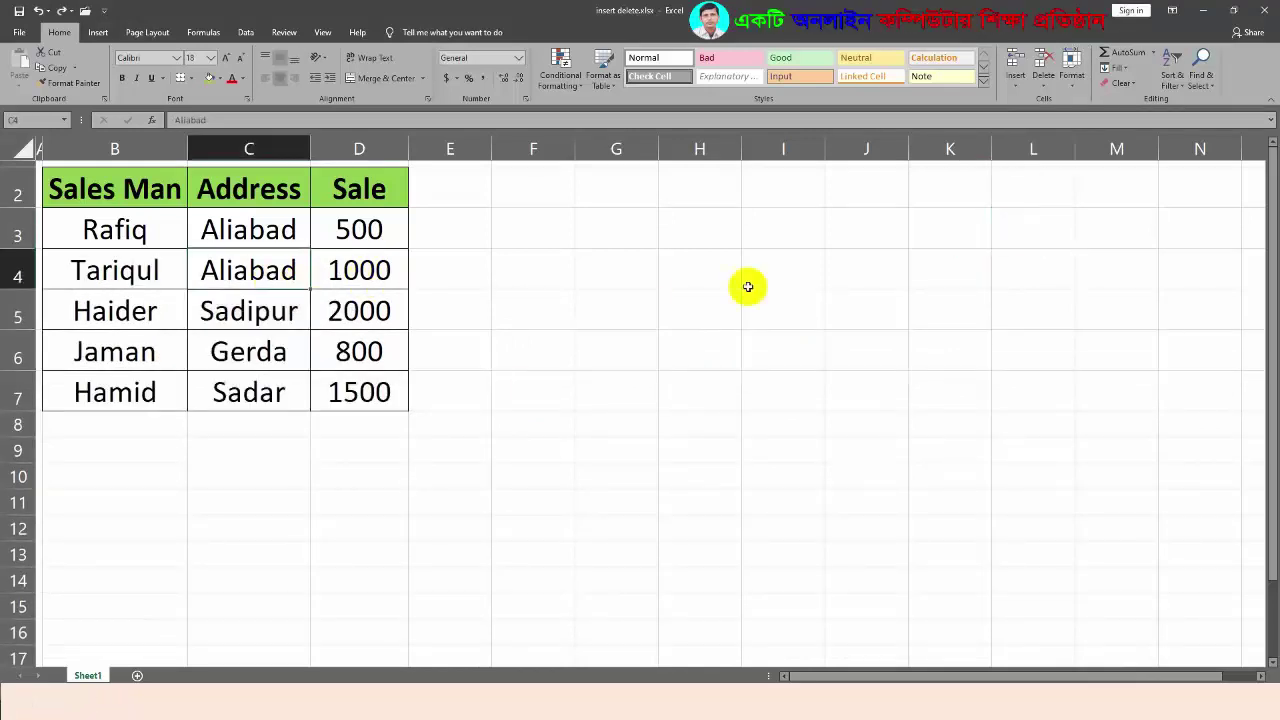
pyautogui.click(1041, 62)
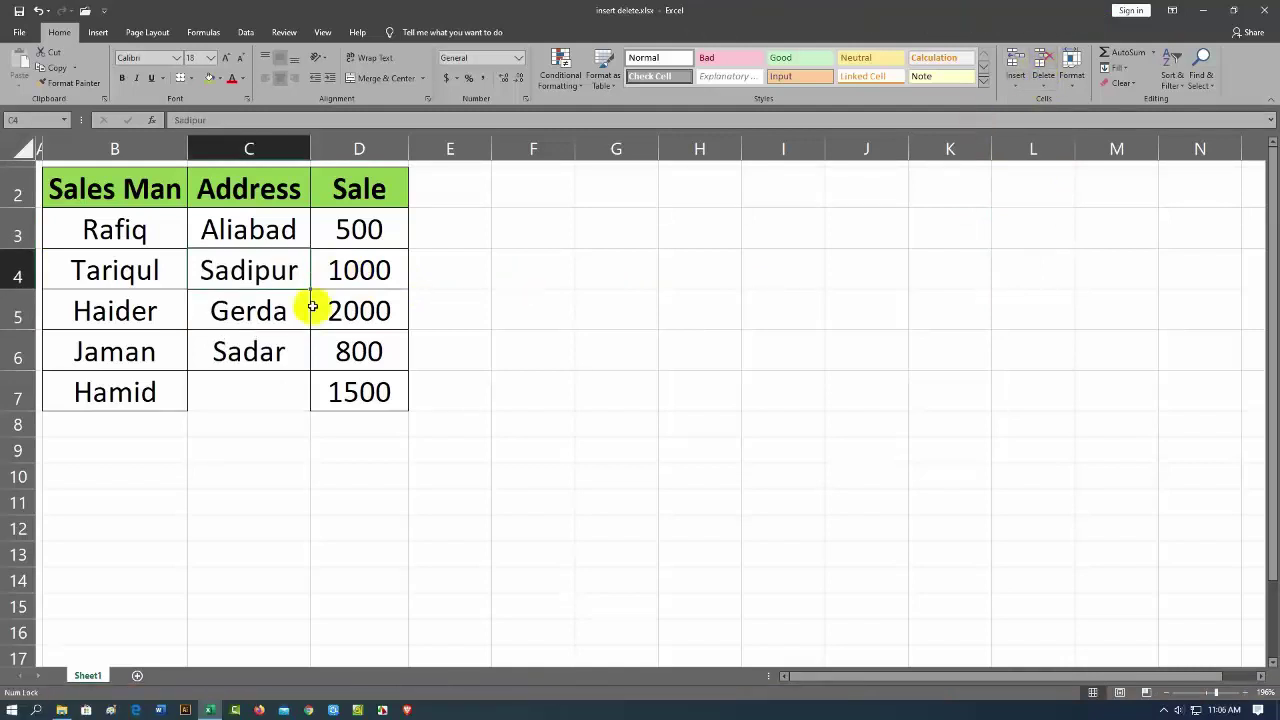
pyautogui.hotkey('ctrl', 'z')
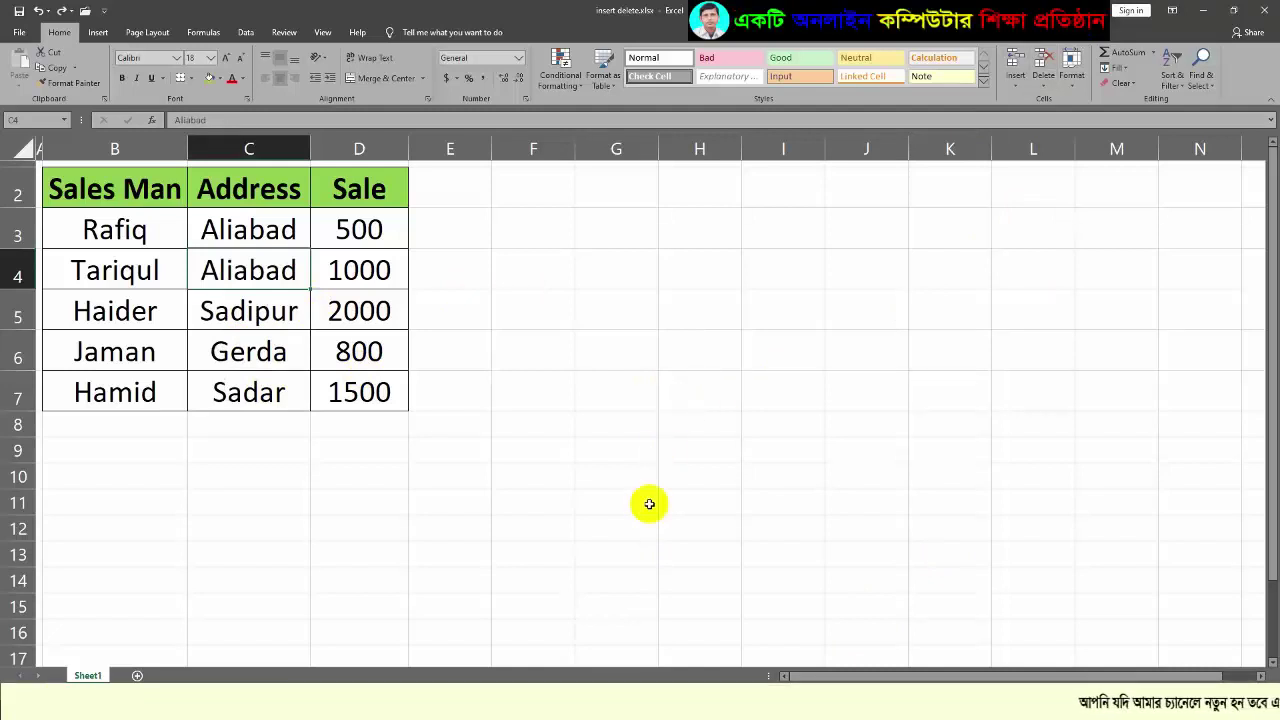
# Delete the entire Address column with Ctrl+-, undo it, then show the Delete options.
pyautogui.hotkey('ctrl', '-')
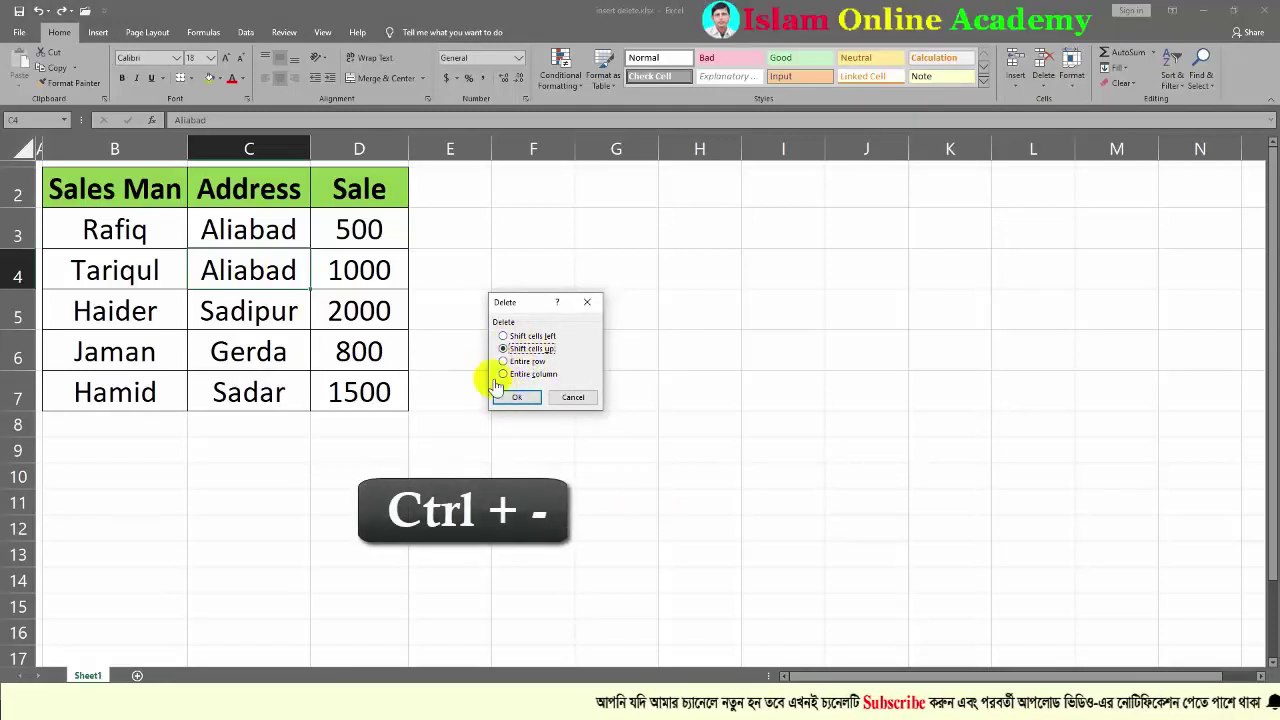
pyautogui.click(503, 374)
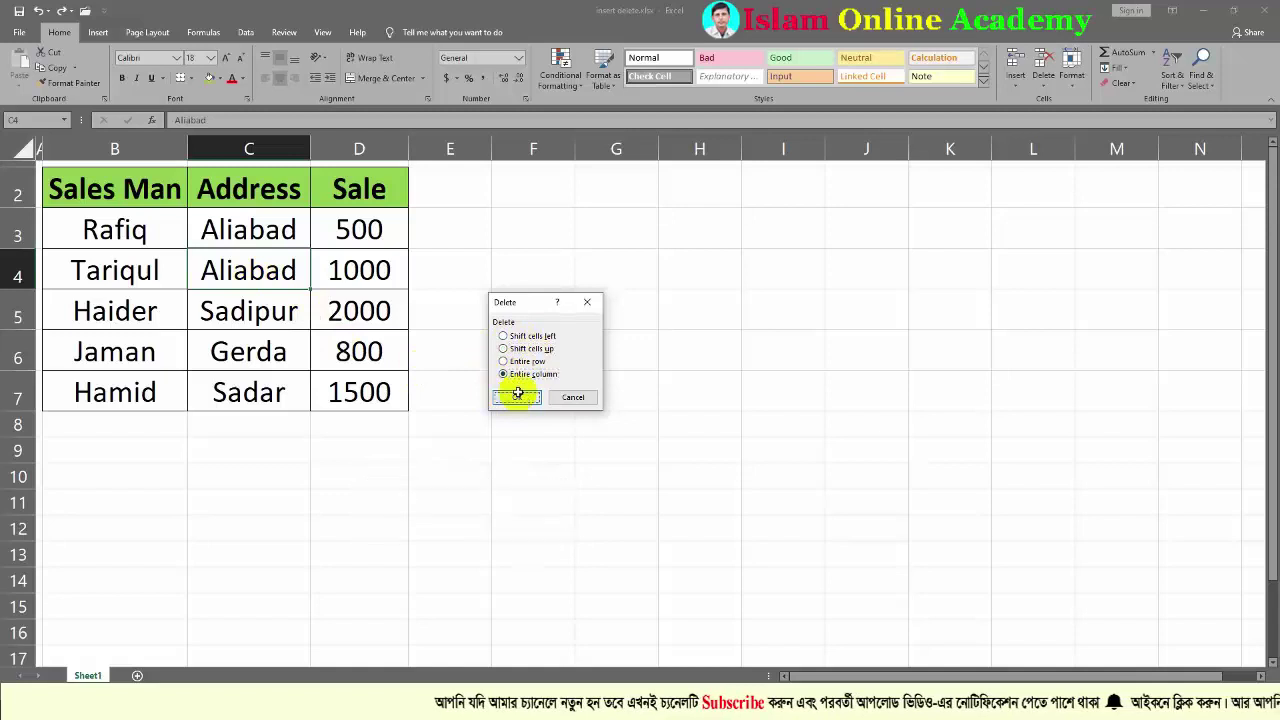
pyautogui.click(516, 397)
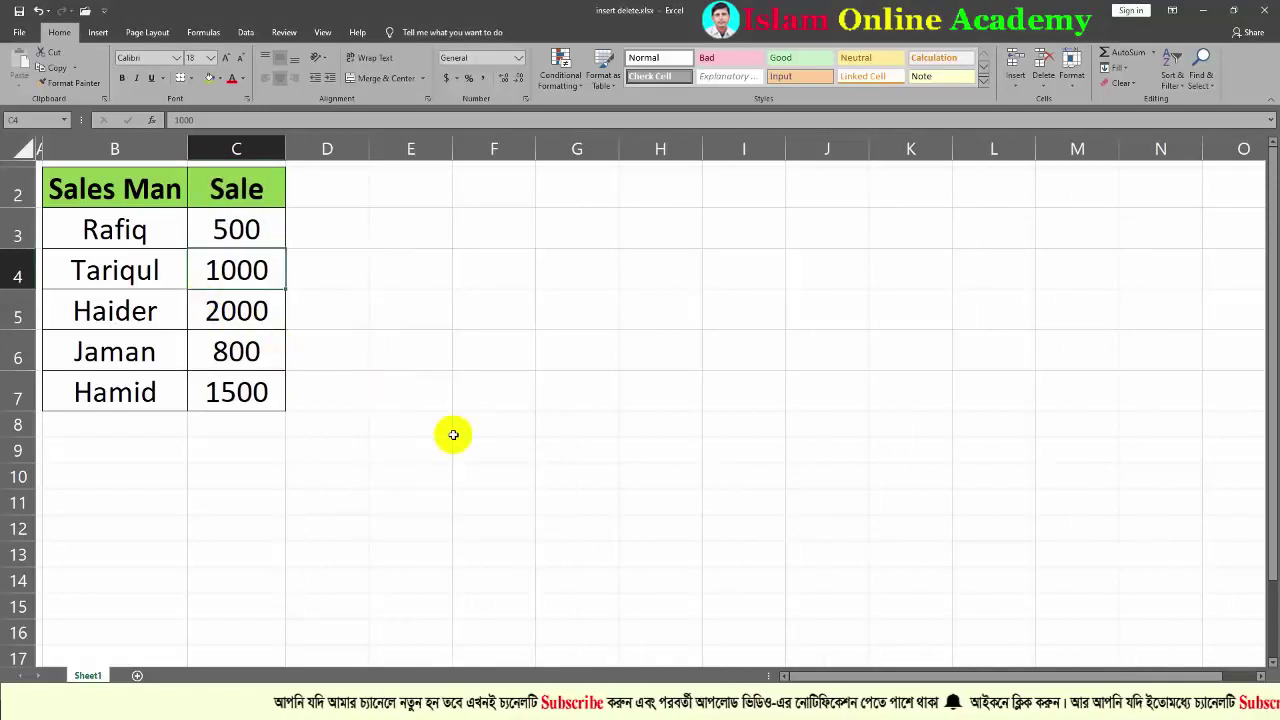
pyautogui.hotkey('ctrl', 'z')
pyautogui.click(1040, 88)
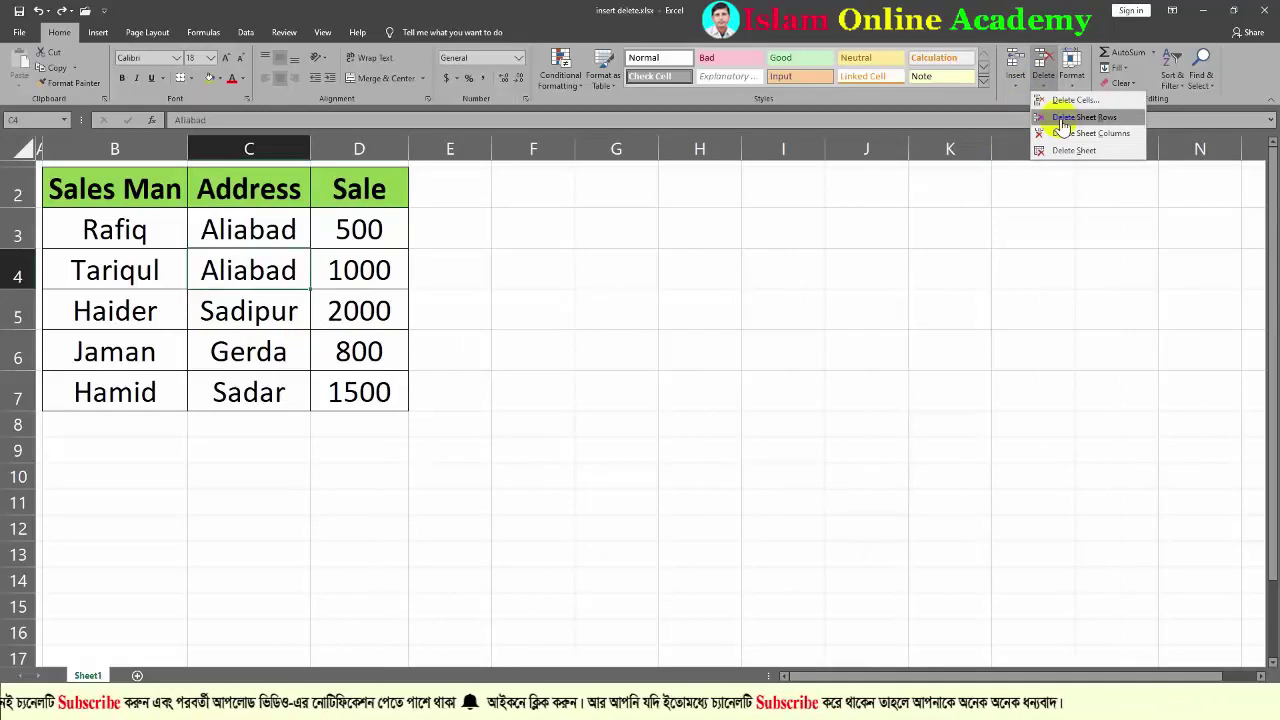
pyautogui.click(1062, 118)
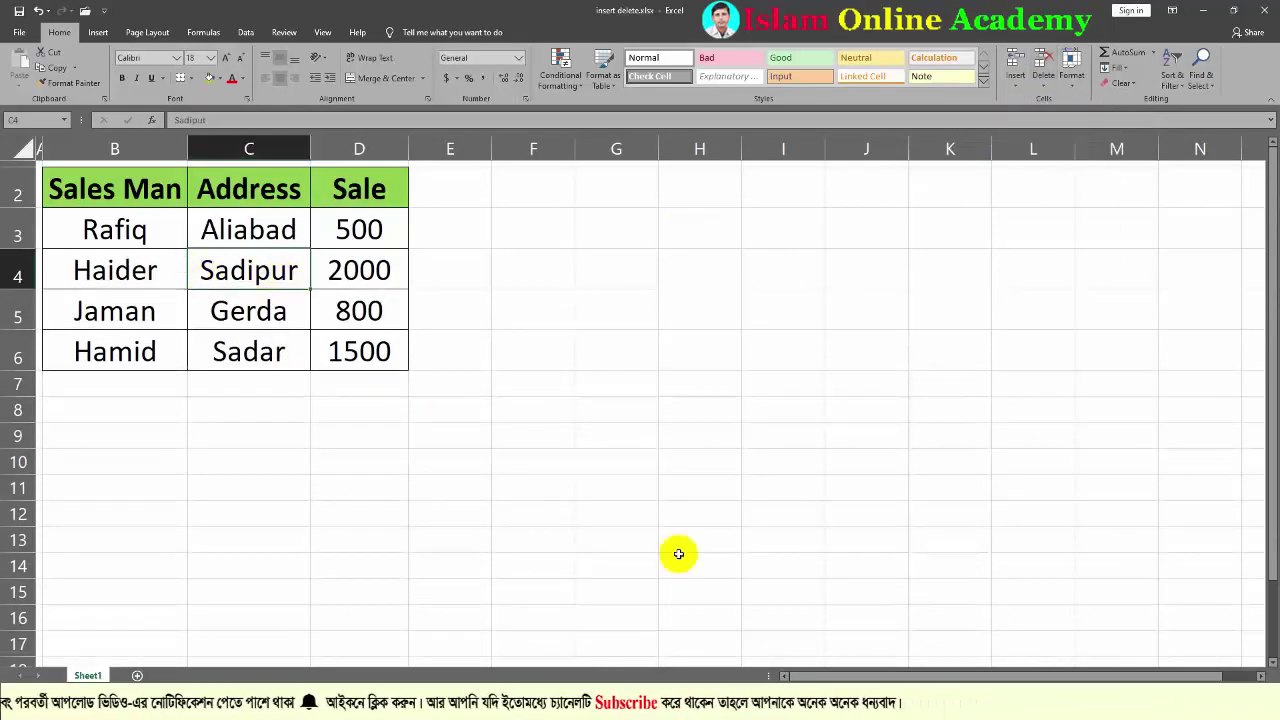
pyautogui.hotkey('ctrl', 'z')
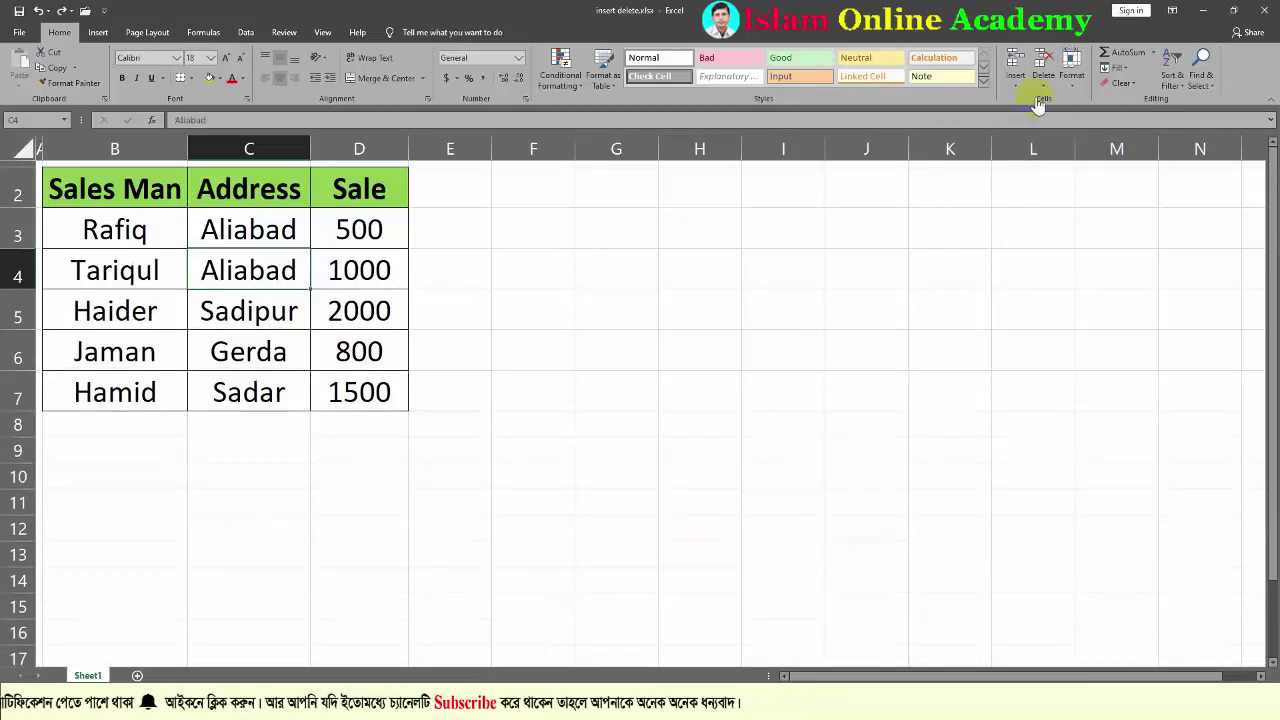
pyautogui.click(1041, 88)
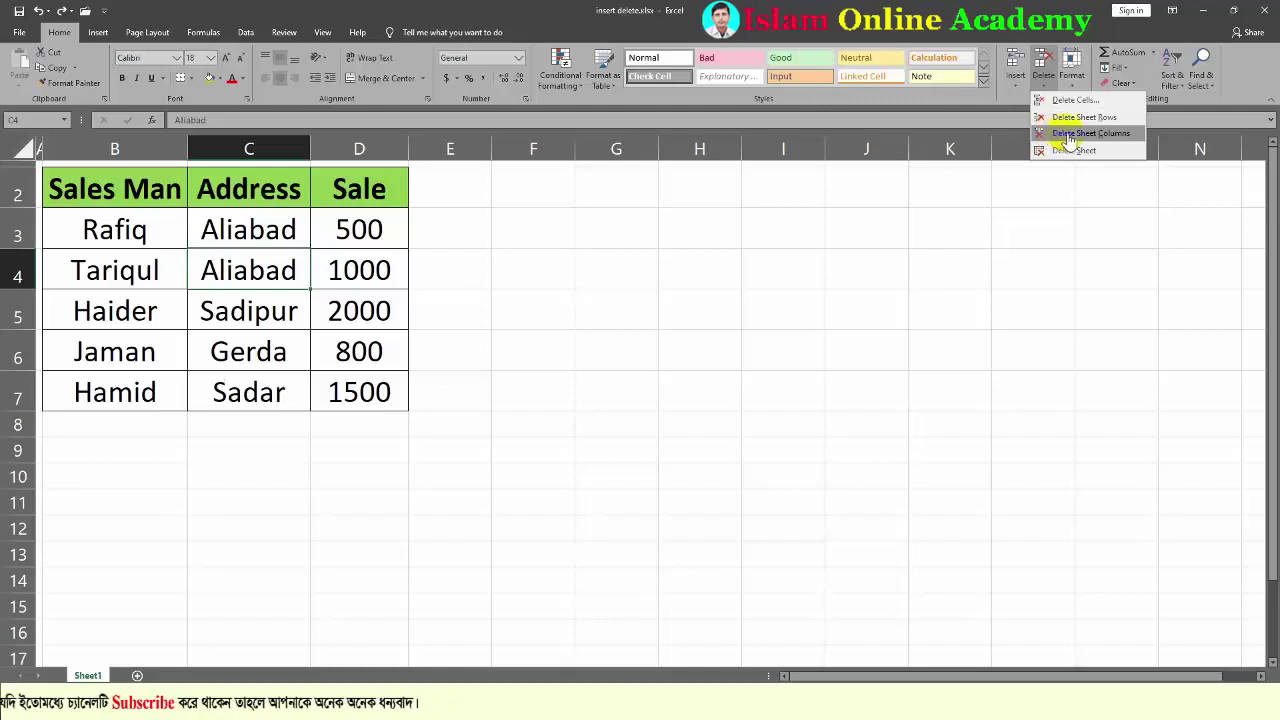
pyautogui.click(1068, 134)
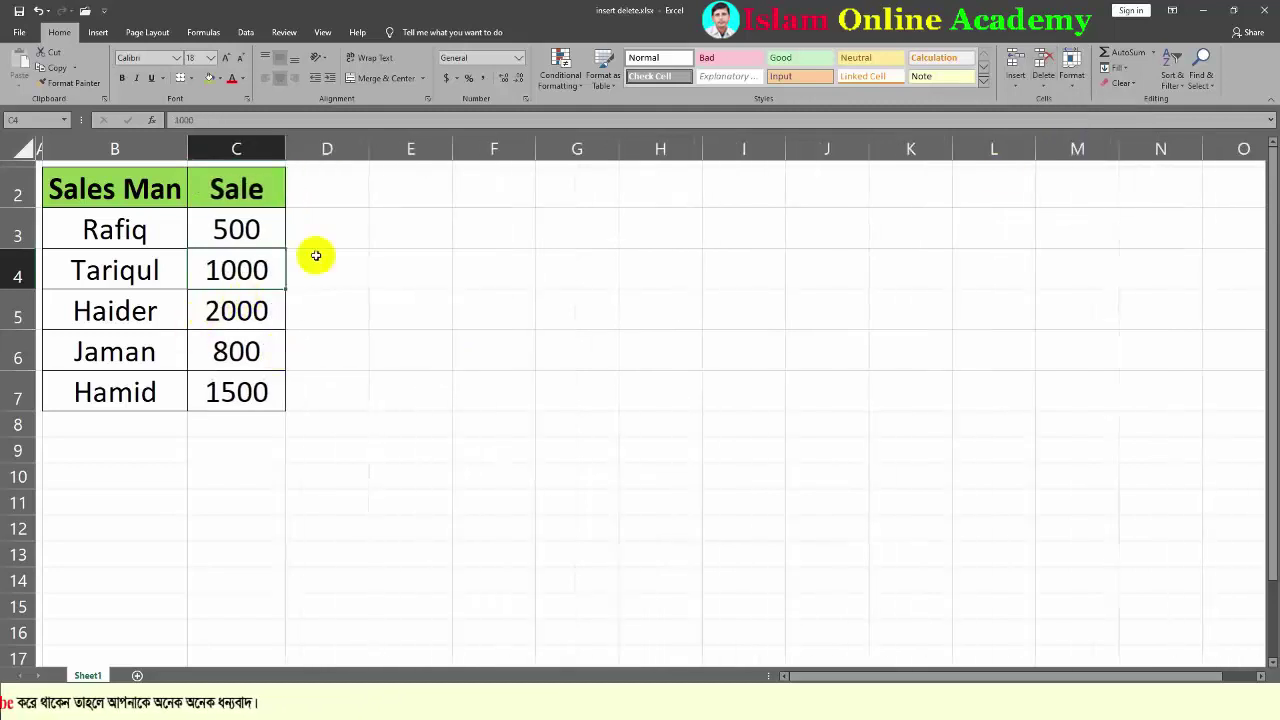
pyautogui.hotkey('ctrl', 'z')
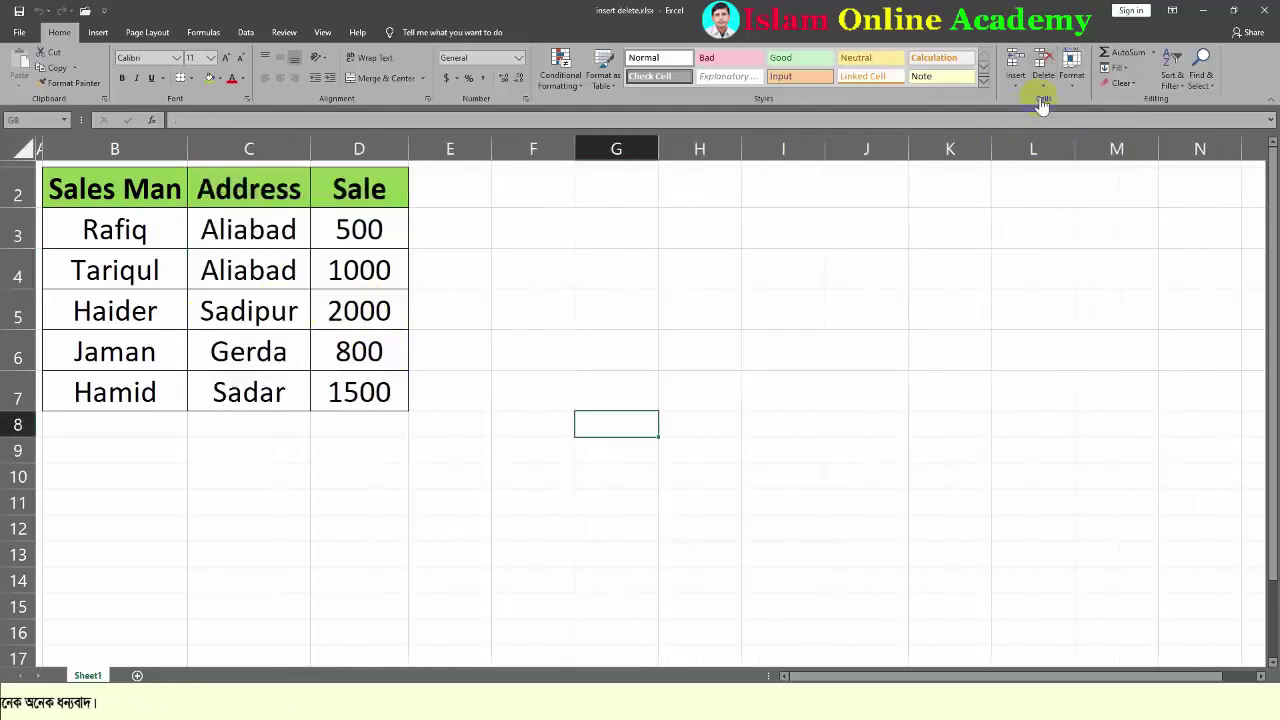
pyautogui.click(1045, 88)
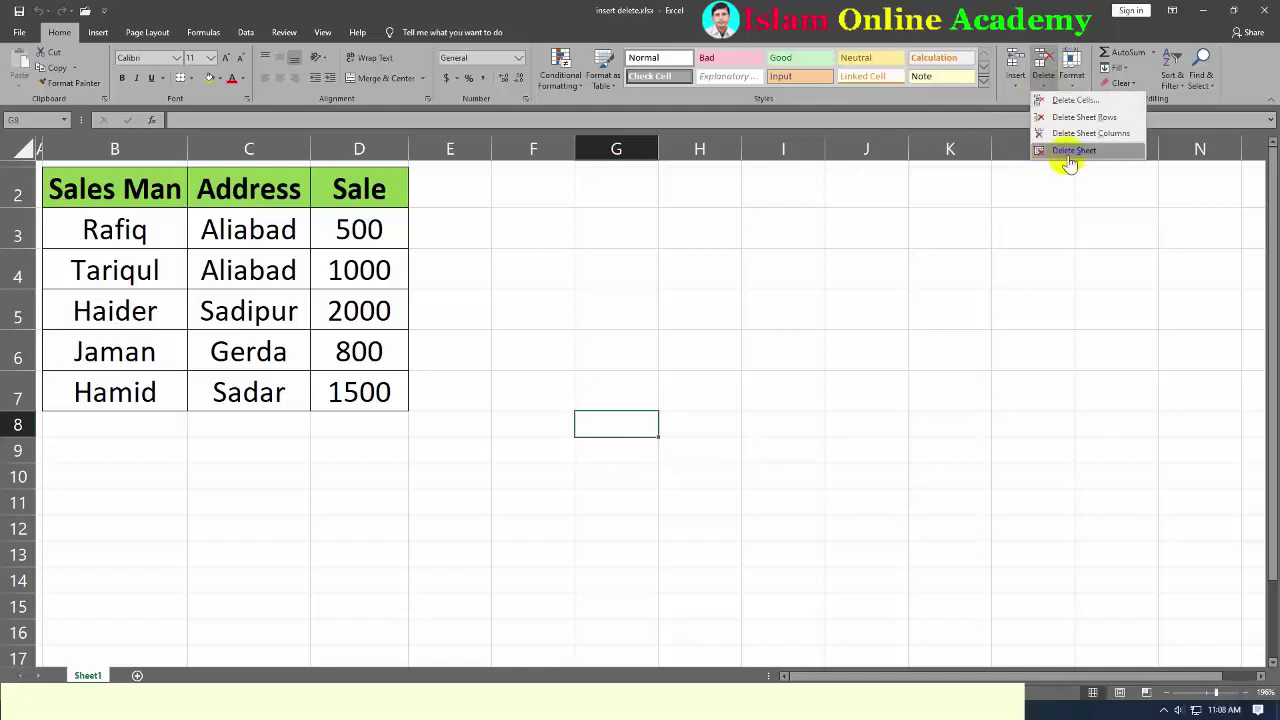
pyautogui.click(822, 292)
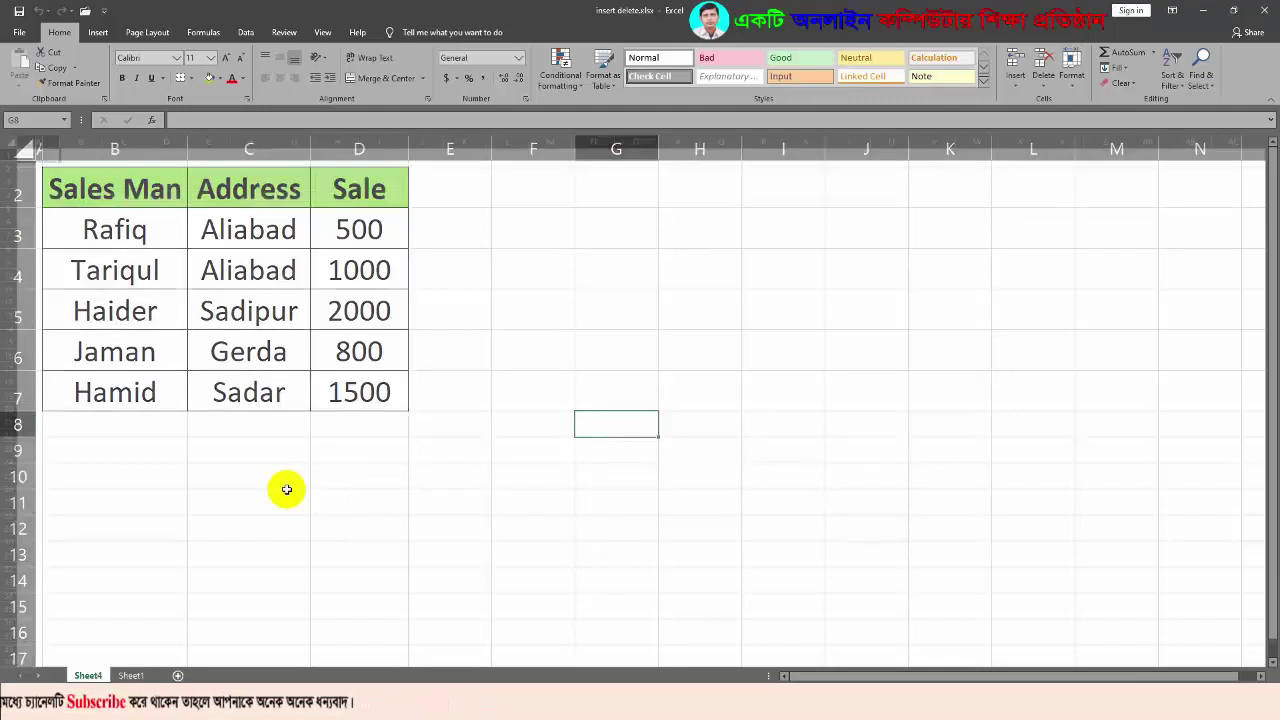
pyautogui.hotkey('shift', 'F11')
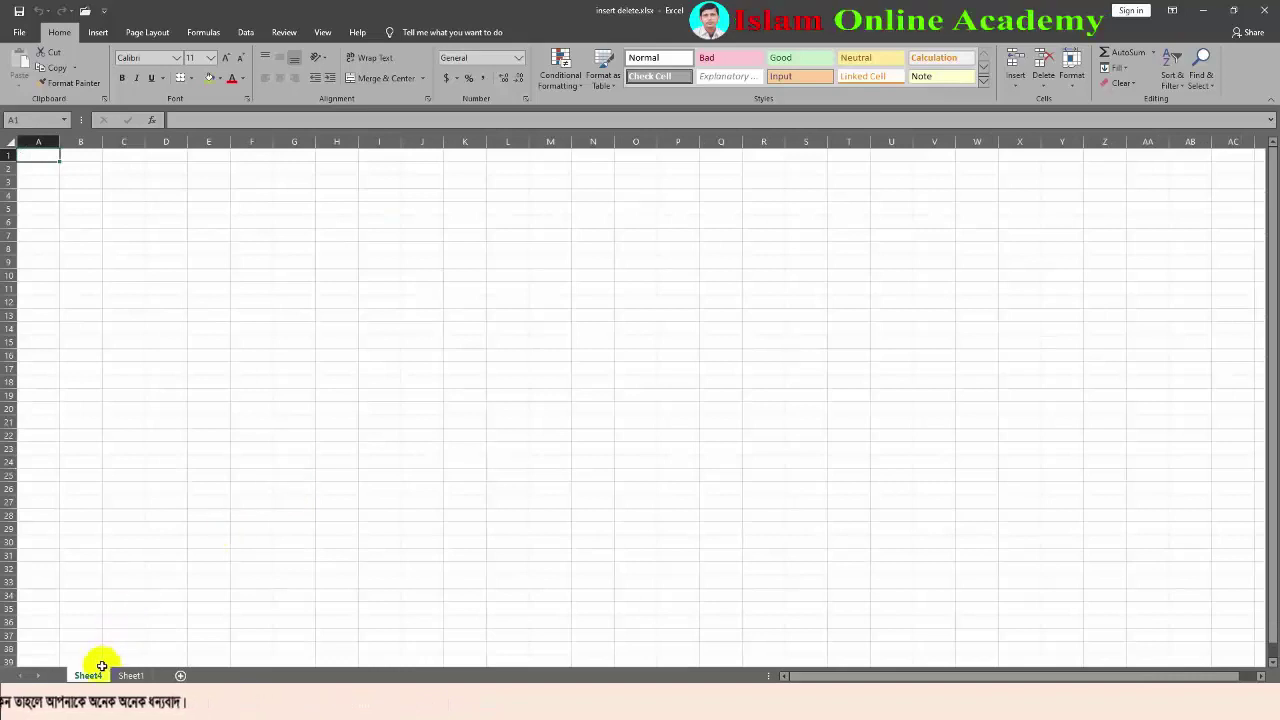
pyautogui.click(130, 676)
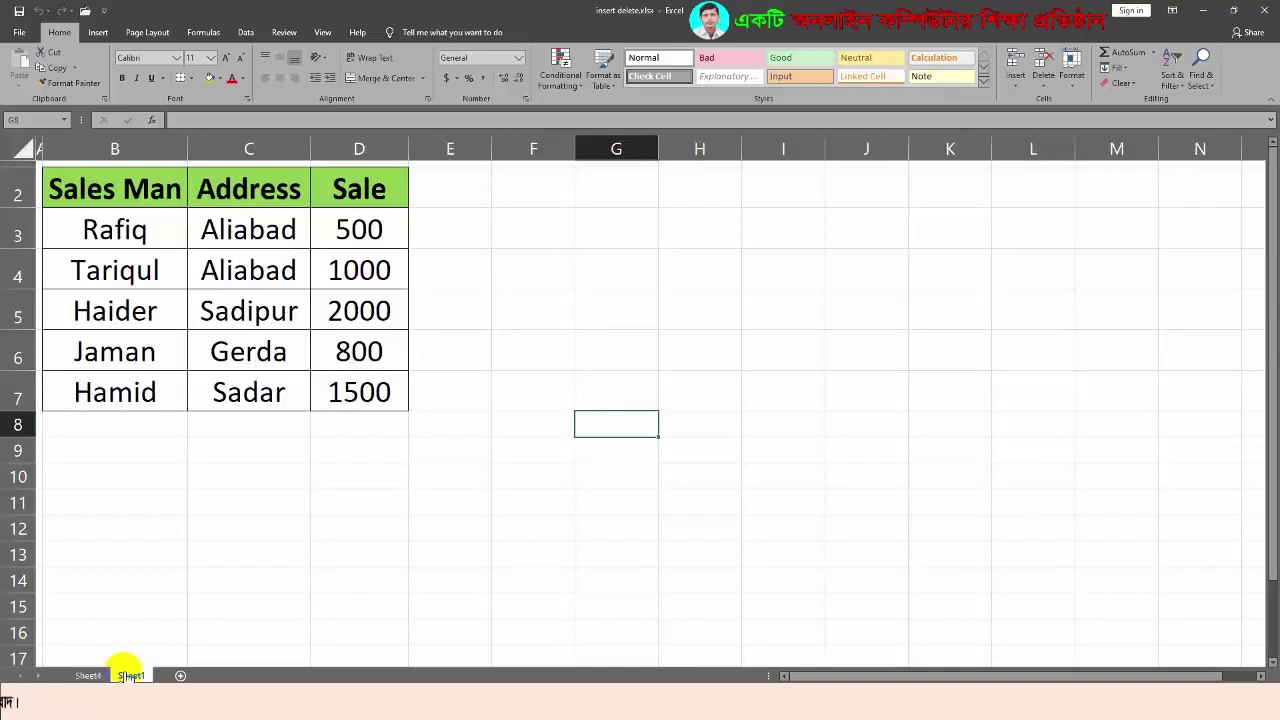
pyautogui.click(88, 676)
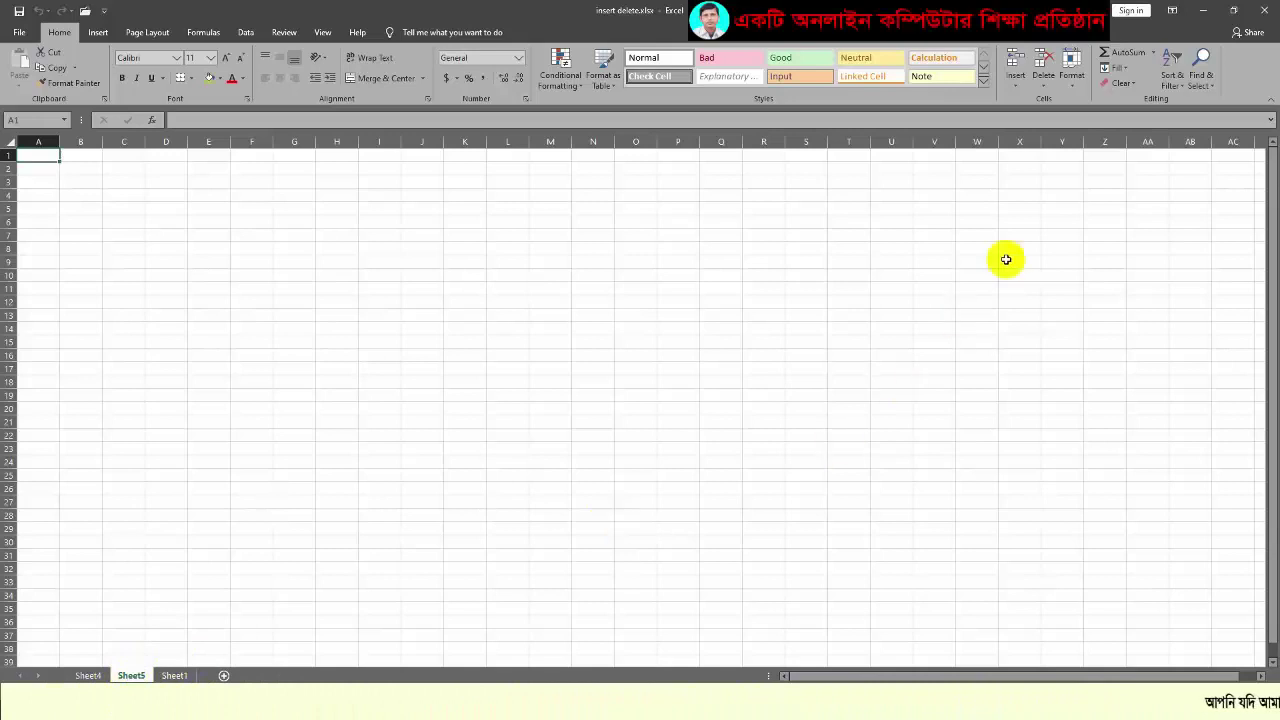
pyautogui.click(1046, 88)
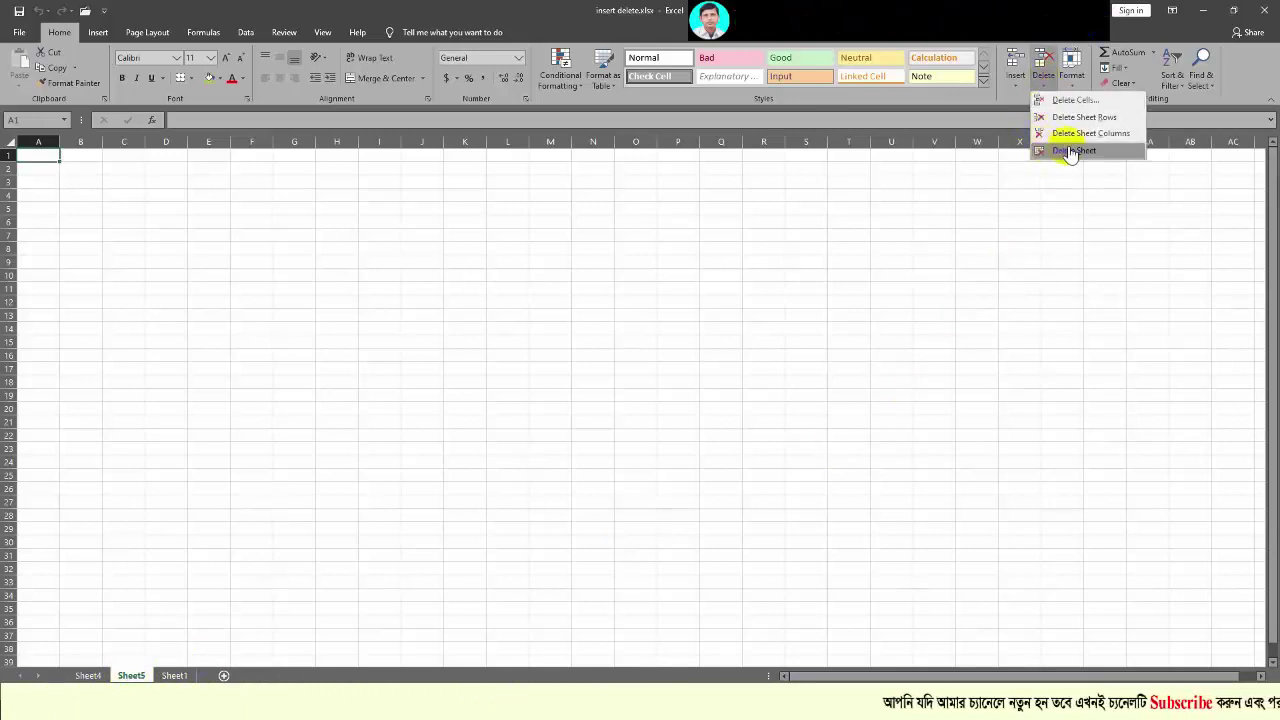
pyautogui.click(994, 197)
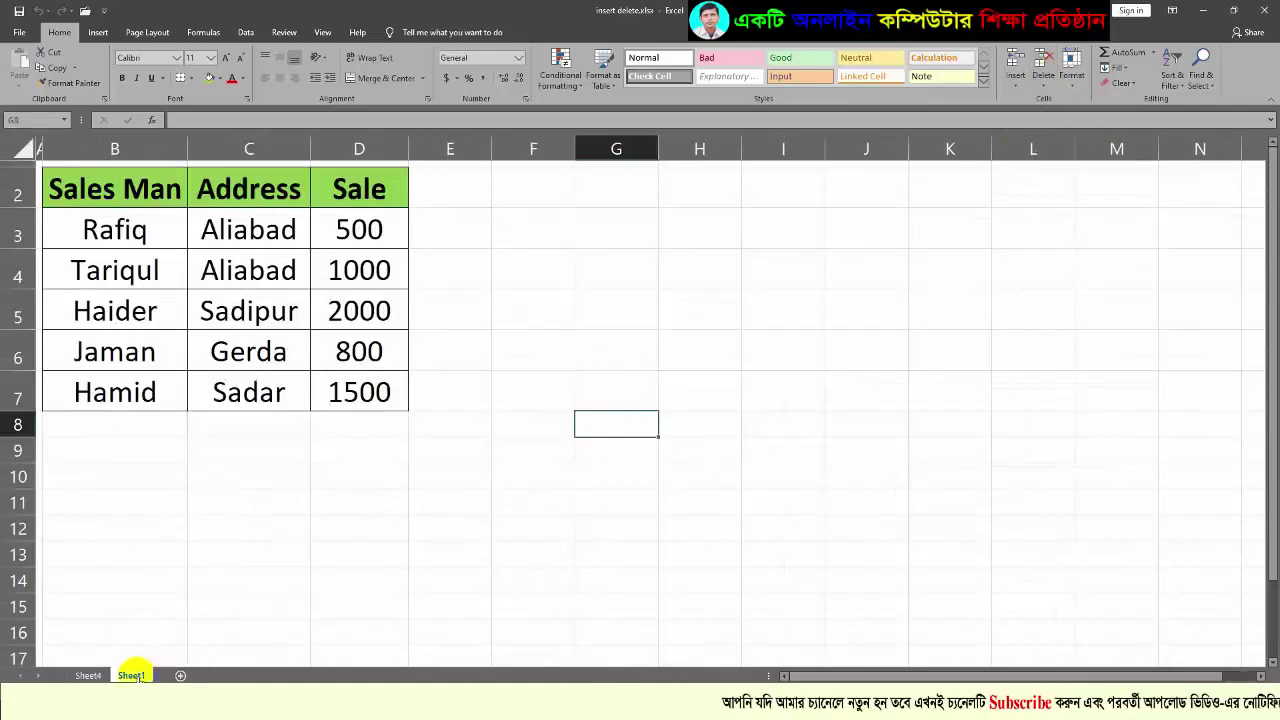
pyautogui.click(88, 675)
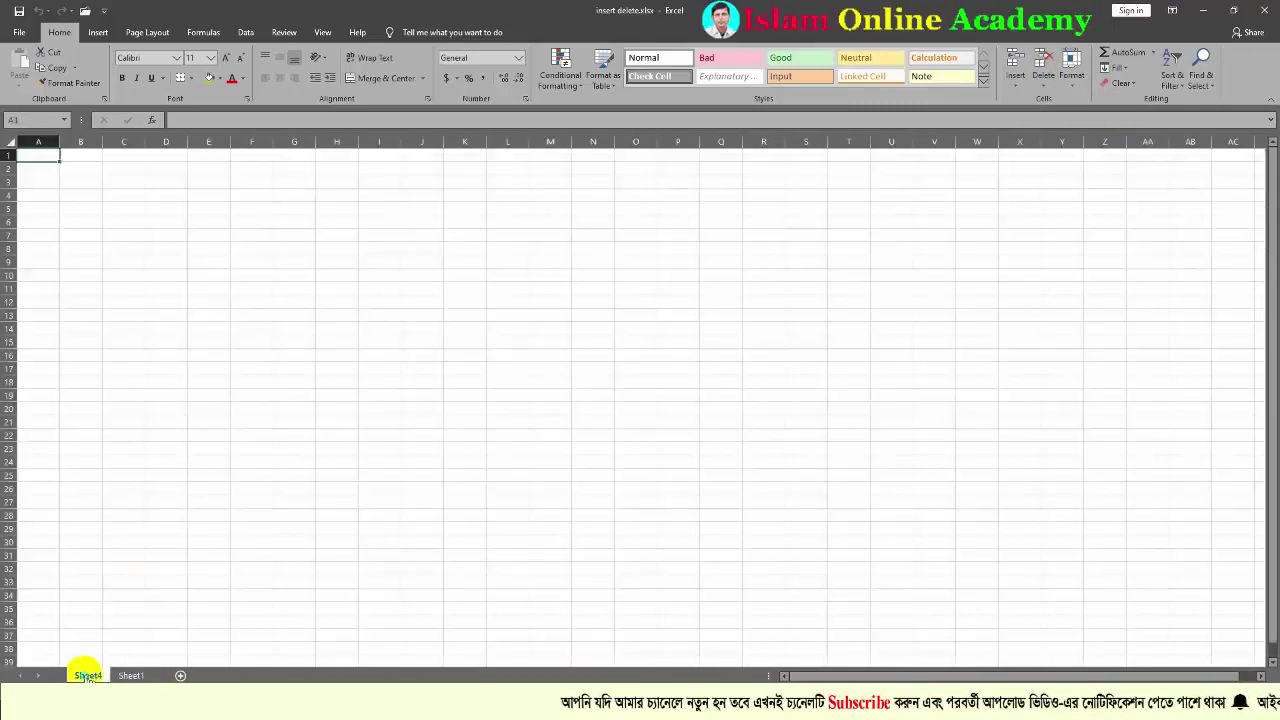
pyautogui.rightClick(88, 675)
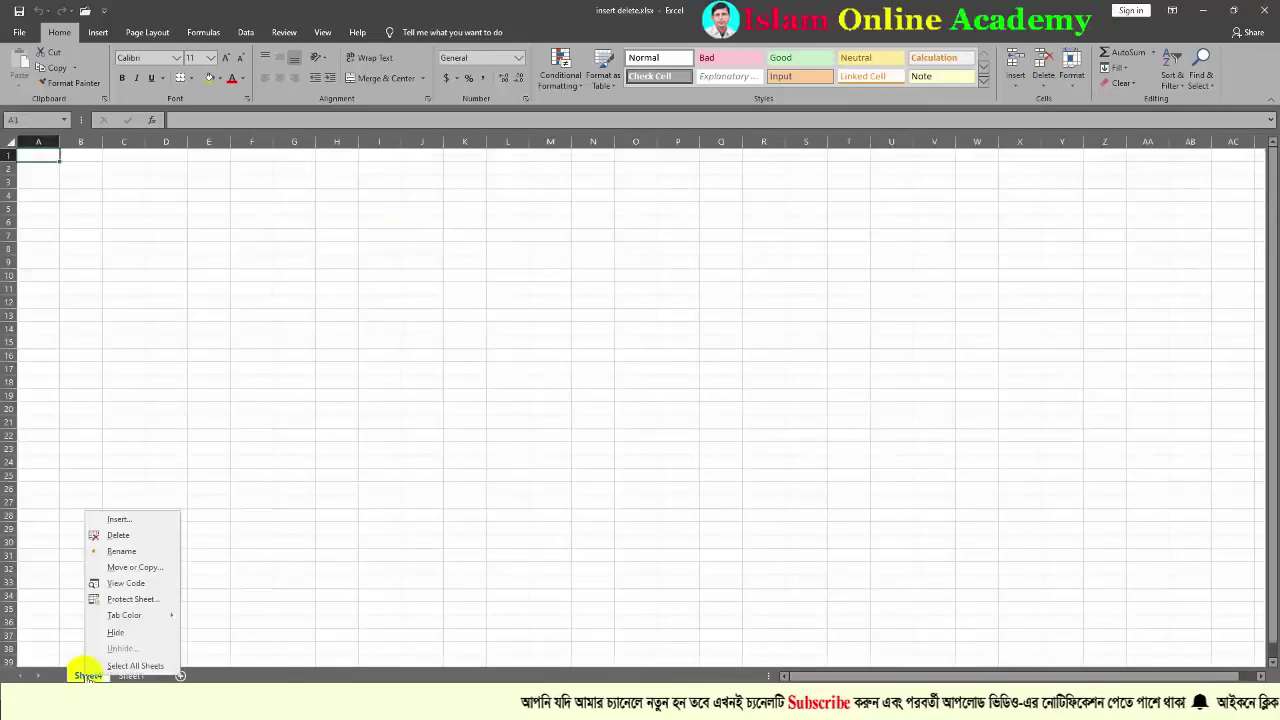
pyautogui.click(118, 536)
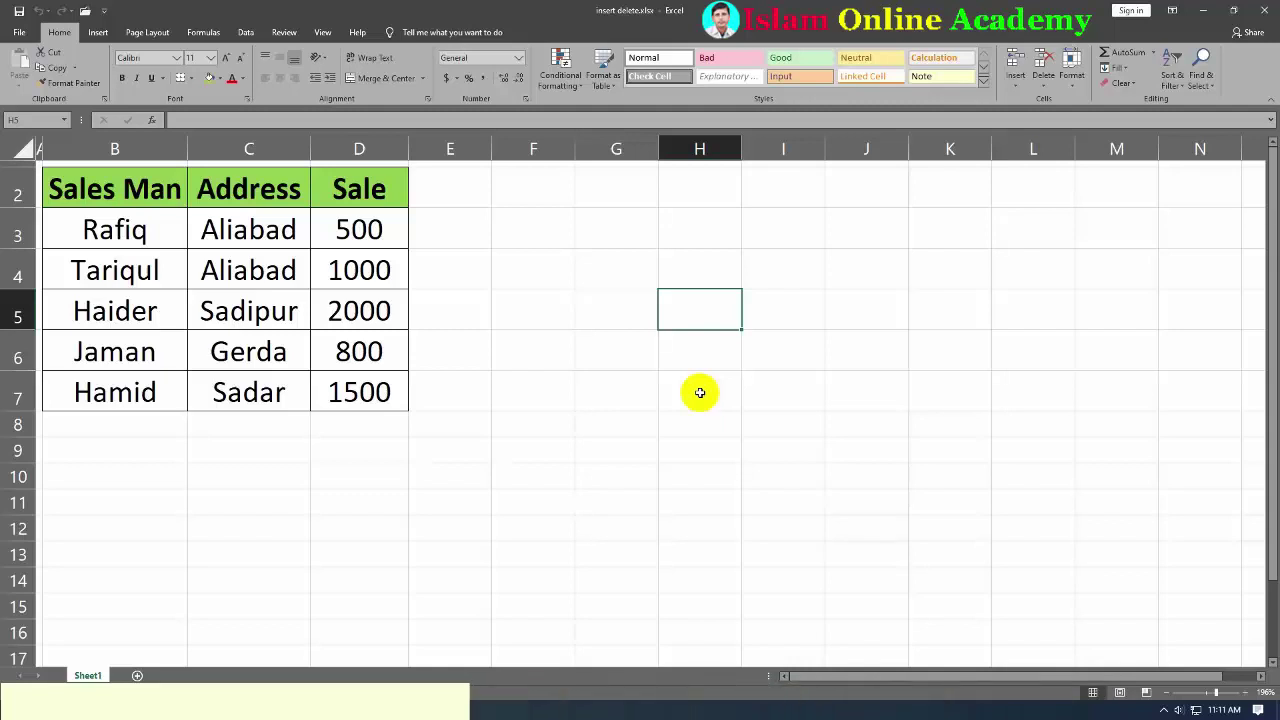
pyautogui.press('Right')
pyautogui.press('Right')
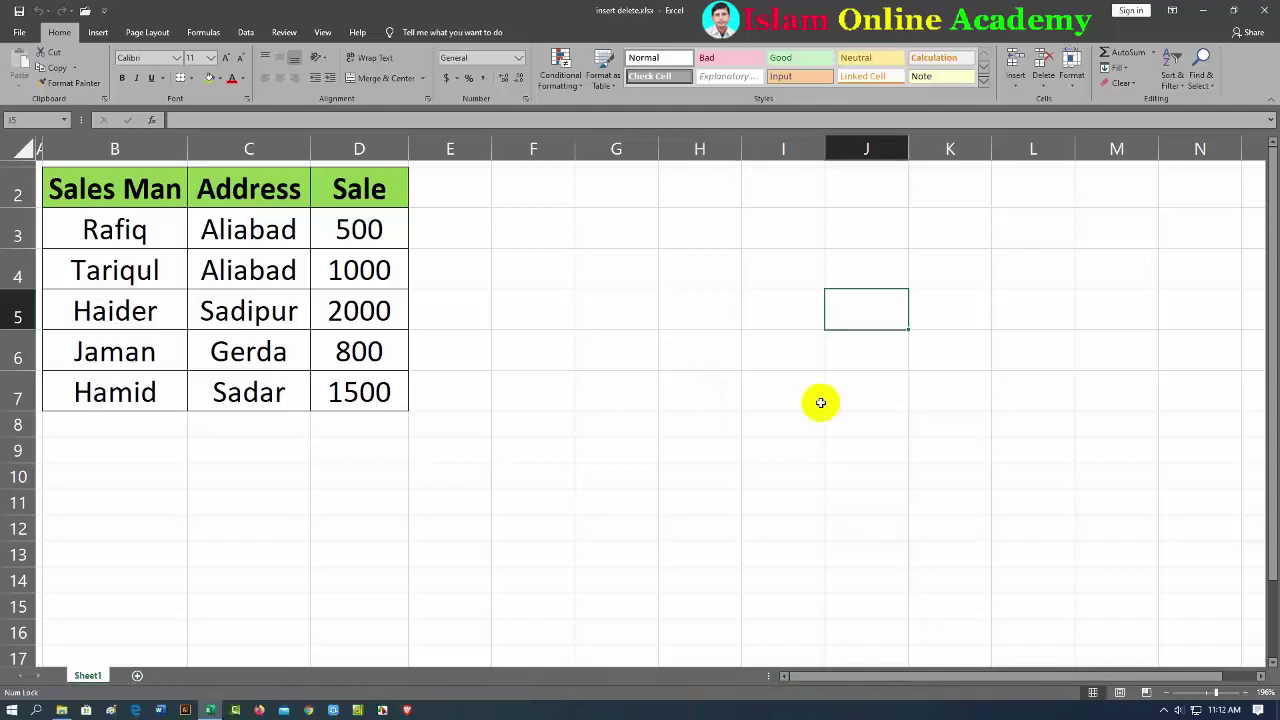